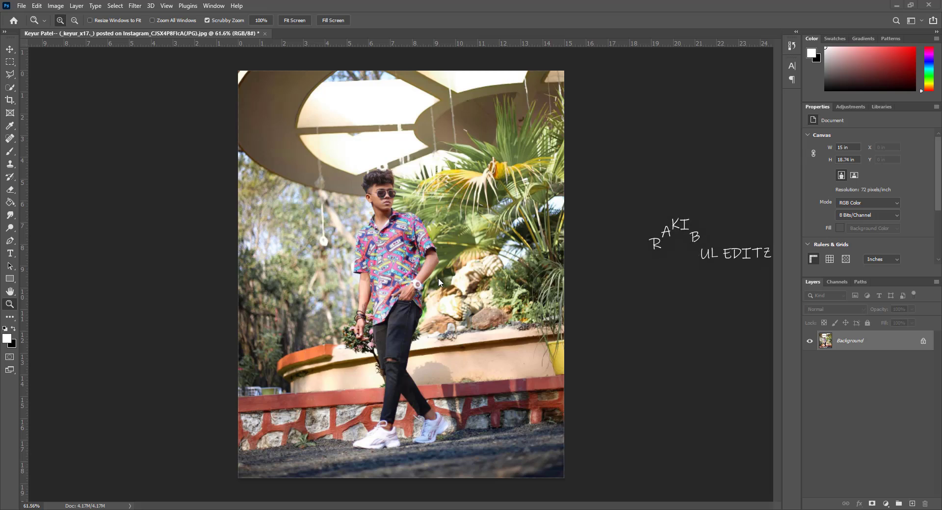
Duplicate the Background layer to create a Background copy layer.
{"action": "scroll", "coordinate": [407, 254], "scroll_direction": "up", "scroll_amount": 5}
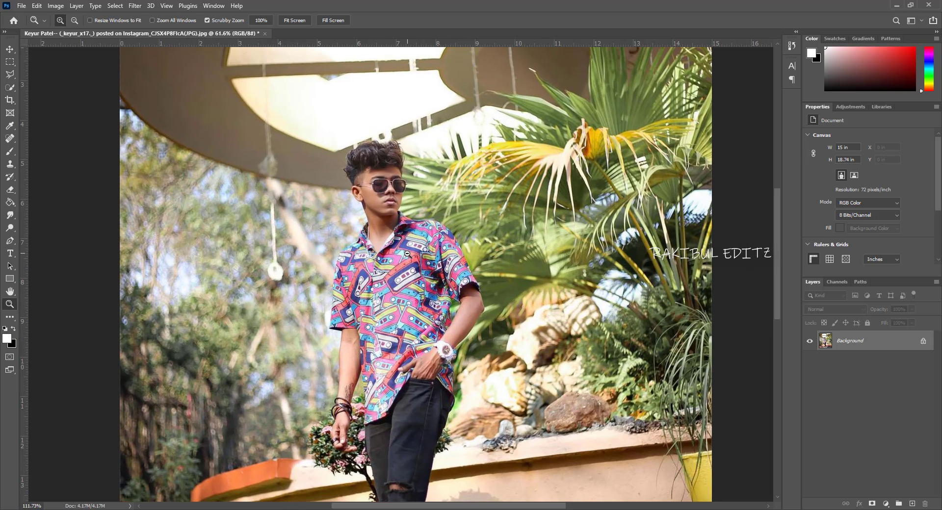
{"action": "scroll", "coordinate": [408, 254], "scroll_direction": "down", "scroll_amount": 2}
{"action": "scroll", "coordinate": [380, 251], "scroll_direction": "down", "scroll_amount": 3}
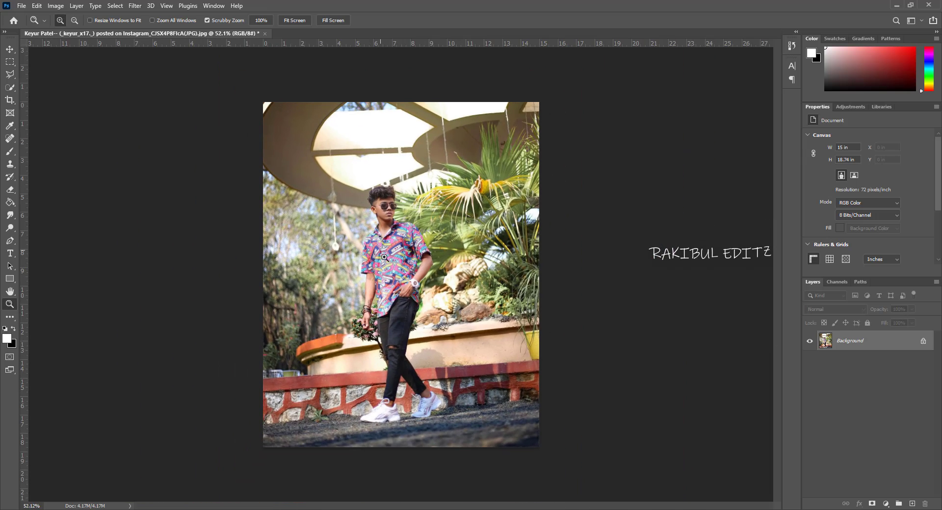
{"action": "left_click_drag", "start_coordinate": [883, 344], "coordinate": [909, 501]}
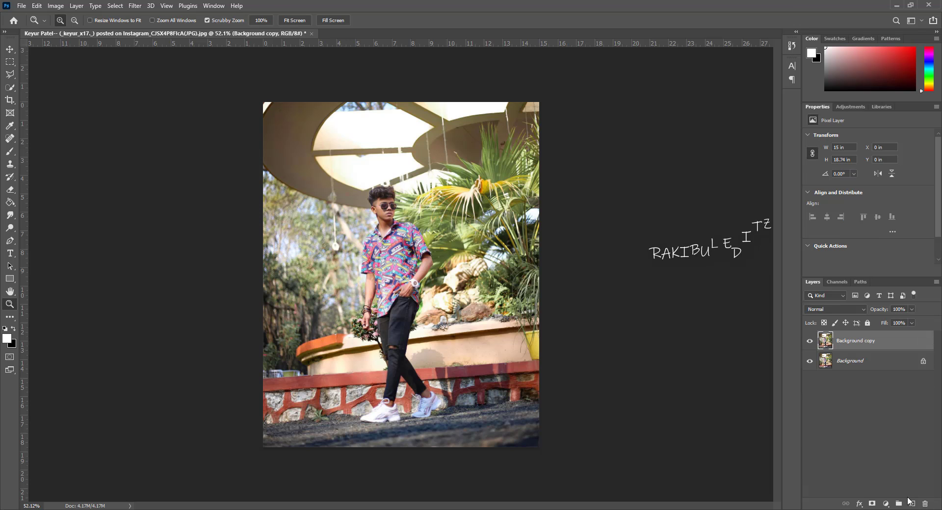
Apply Shadows/Highlights to the copy with Shadows set to 35%.
{"action": "left_click", "coordinate": [56, 6]}
{"action": "mouse_move", "coordinate": [96, 30]}
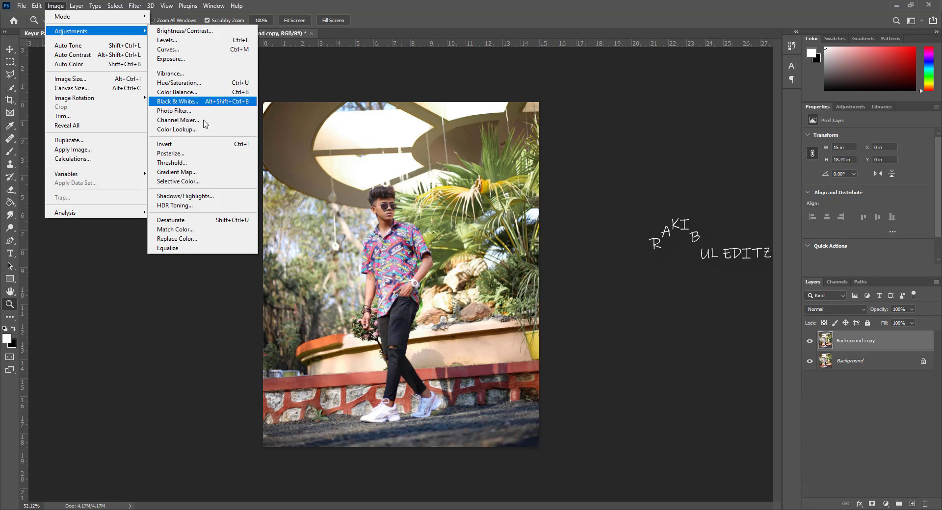
{"action": "left_click", "coordinate": [216, 198]}
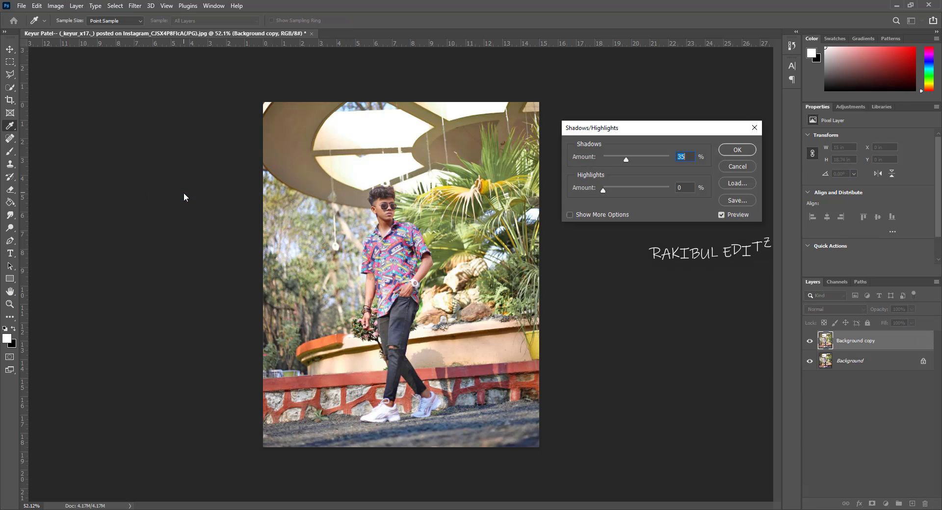
{"action": "left_click", "coordinate": [737, 150]}
{"action": "key", "text": "z"}
{"action": "left_click", "coordinate": [135, 6]}
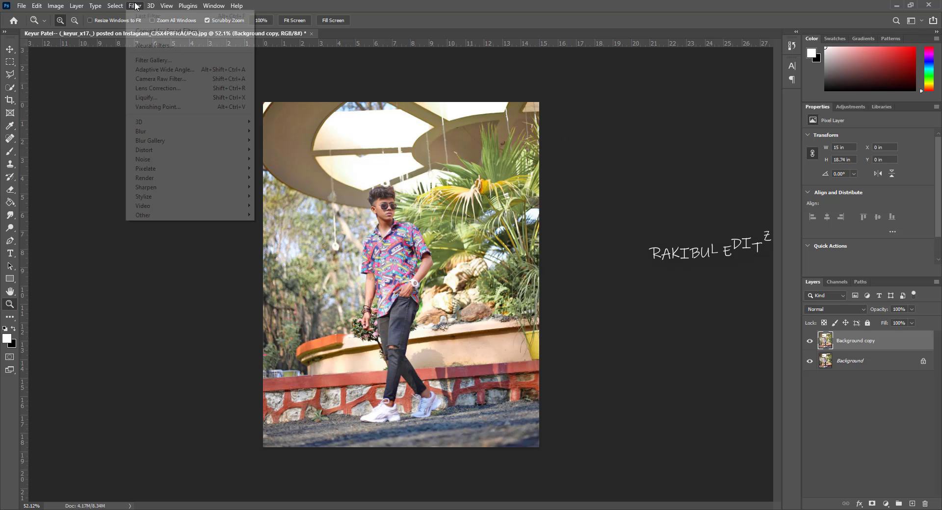
In Camera Raw Basic, cool the temperature slightly and raise contrast to +11.
{"action": "left_click", "coordinate": [188, 79]}
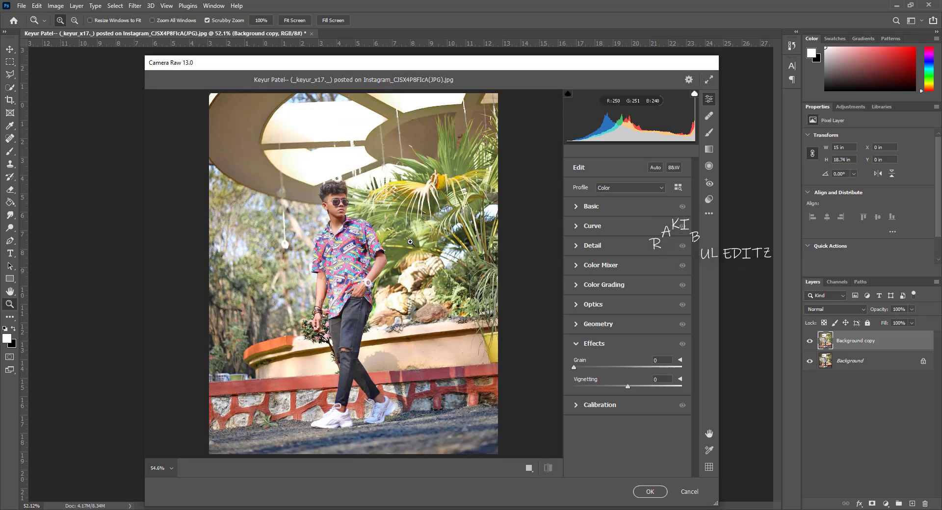
{"action": "left_click", "coordinate": [368, 232]}
{"action": "left_click", "coordinate": [368, 231], "text": "alt"}
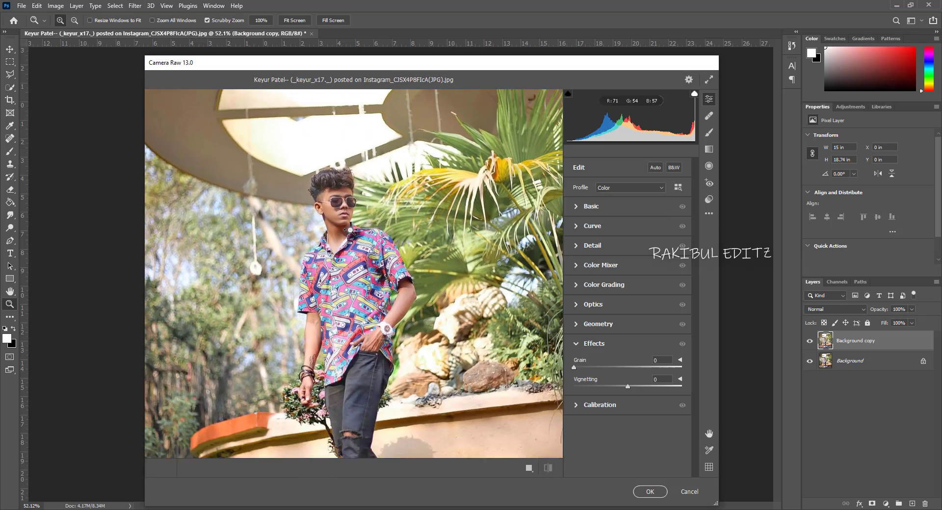
{"action": "left_click", "coordinate": [591, 206]}
{"action": "mouse_move", "coordinate": [627, 244]}
{"action": "left_mouse_down"}
{"action": "mouse_move", "coordinate": [620, 244]}
{"action": "mouse_move", "coordinate": [627, 260]}
{"action": "left_mouse_up"}
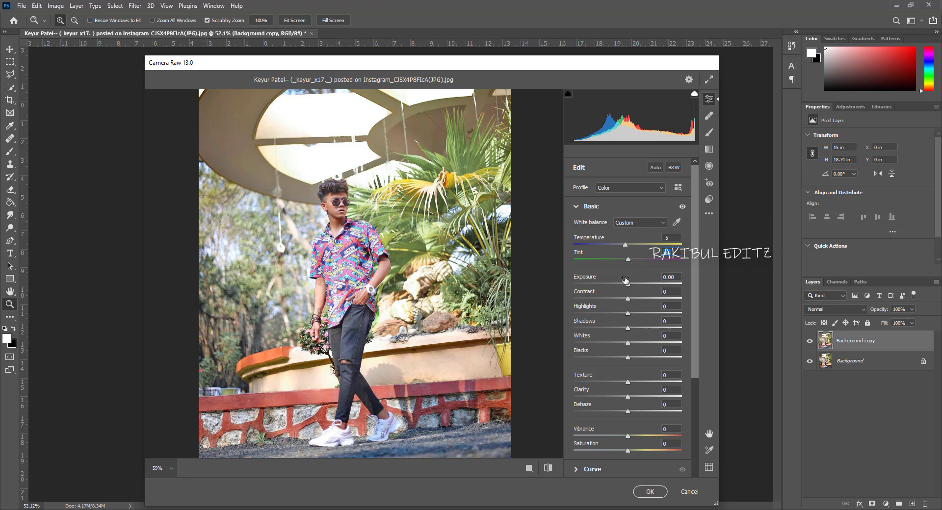
{"action": "left_click_drag", "start_coordinate": [628, 298], "coordinate": [634, 298]}
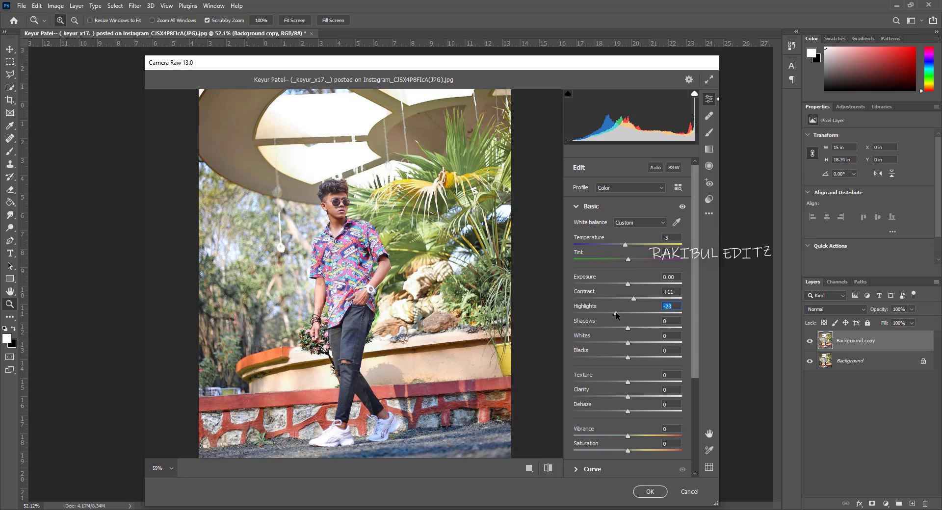
Lower shadows to -22, lift blacks to +13, and reduce clarity to soften the image.
{"action": "mouse_move", "coordinate": [613, 332]}
{"action": "left_mouse_down"}
{"action": "mouse_move", "coordinate": [605, 346]}
{"action": "mouse_move", "coordinate": [635, 358]}
{"action": "left_mouse_up"}
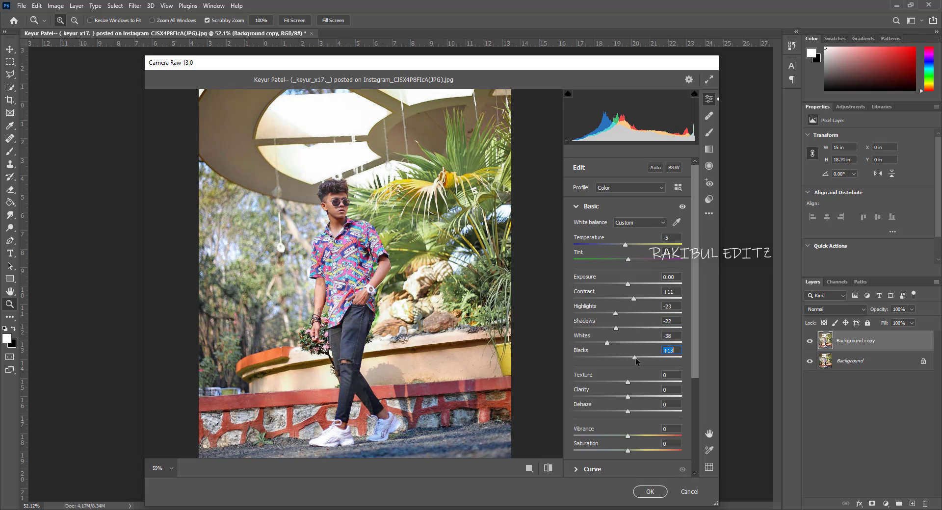
{"action": "left_click", "coordinate": [633, 381]}
{"action": "mouse_move", "coordinate": [629, 396]}
{"action": "left_mouse_down"}
{"action": "mouse_move", "coordinate": [620, 404]}
{"action": "mouse_move", "coordinate": [635, 412]}
{"action": "mouse_move", "coordinate": [628, 451]}
{"action": "left_mouse_up"}
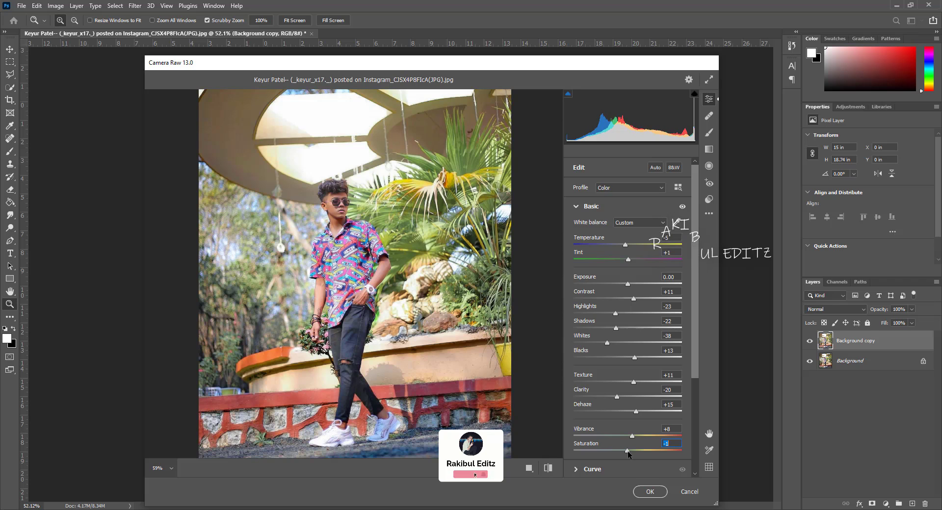
{"action": "scroll", "coordinate": [623, 448], "scroll_direction": "down", "scroll_amount": 2}
Lower Oranges saturation to -22 and brighten Oranges luminance to +19 in the Color Mixer.
{"action": "left_click", "coordinate": [615, 417]}
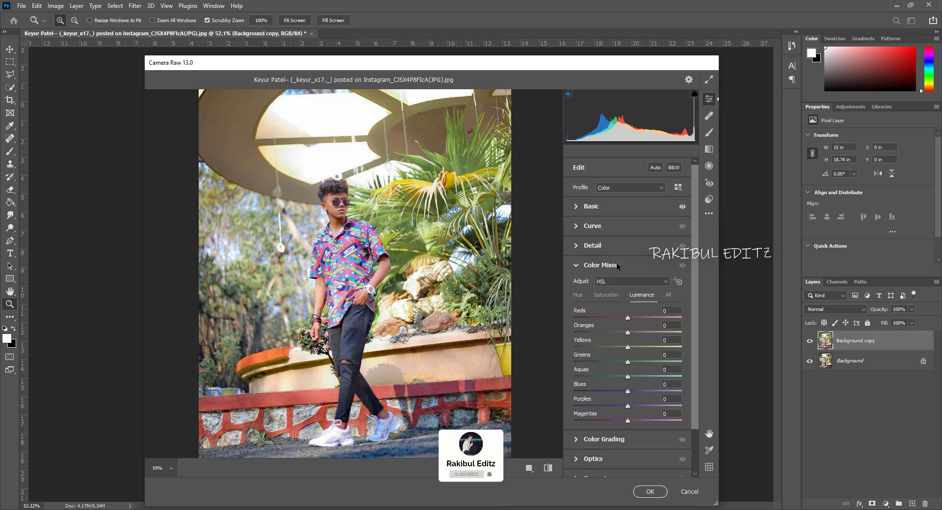
{"action": "left_click", "coordinate": [608, 295]}
{"action": "left_click_drag", "start_coordinate": [627, 332], "coordinate": [616, 333]}
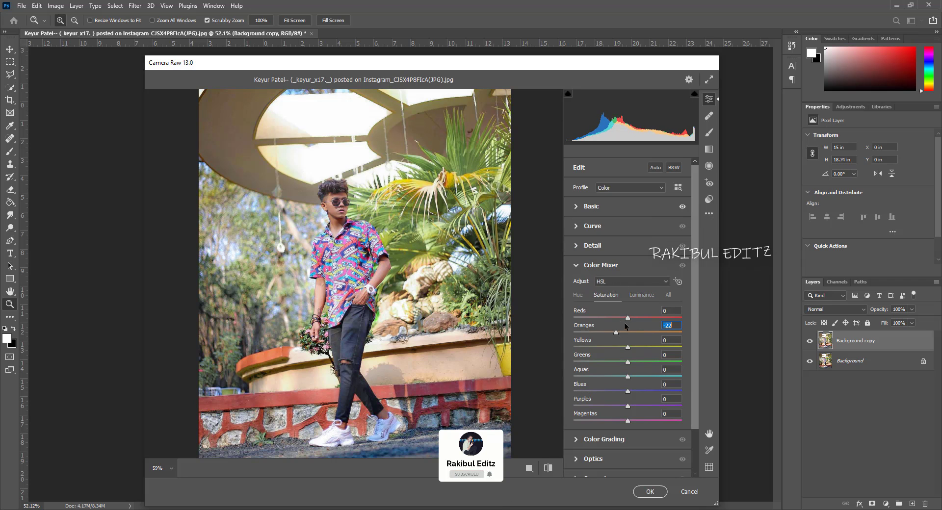
{"action": "left_click", "coordinate": [640, 295]}
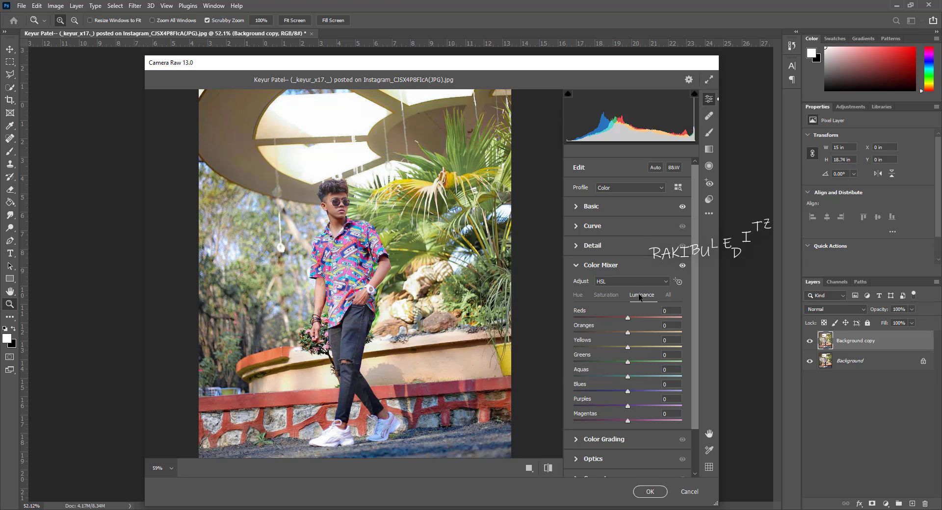
{"action": "left_click_drag", "start_coordinate": [628, 333], "coordinate": [638, 333]}
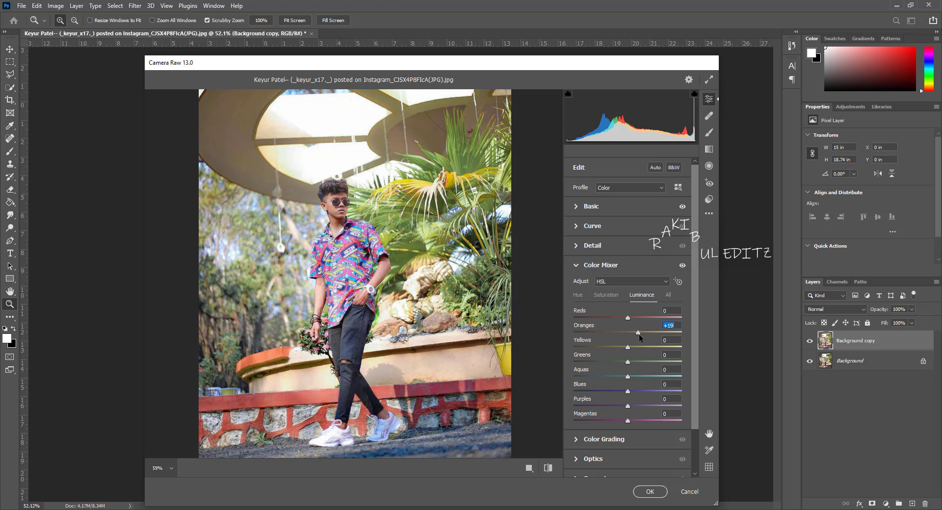
{"action": "left_click", "coordinate": [607, 294]}
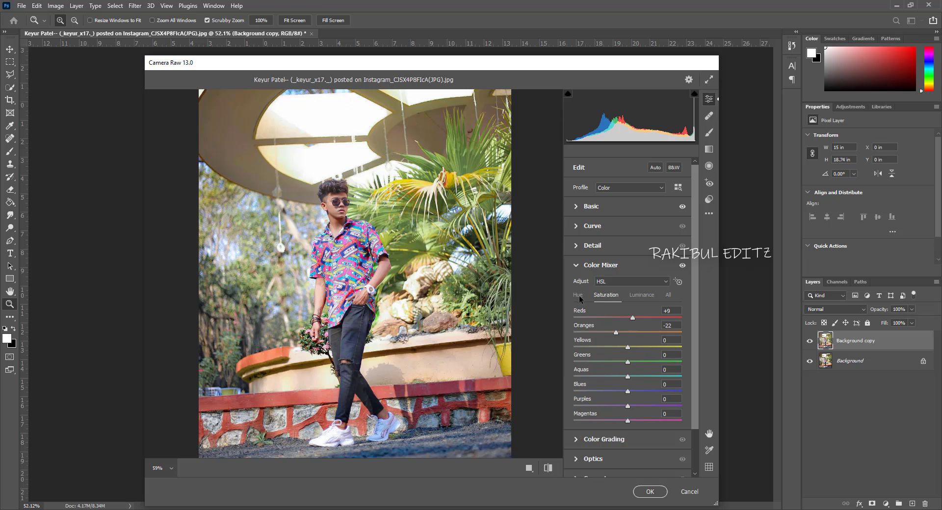
Shift Yellows, Greens and Aquas hue to -100, desaturate Greens to -6, and apply Camera Raw.
{"action": "left_click", "coordinate": [578, 295]}
{"action": "left_click_drag", "start_coordinate": [629, 348], "coordinate": [677, 347]}
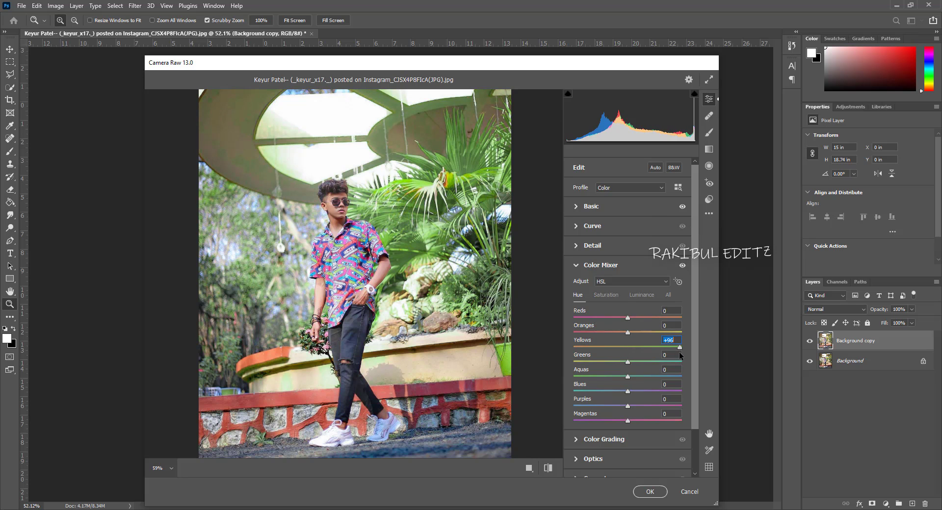
{"action": "left_click_drag", "start_coordinate": [617, 357], "coordinate": [531, 358]}
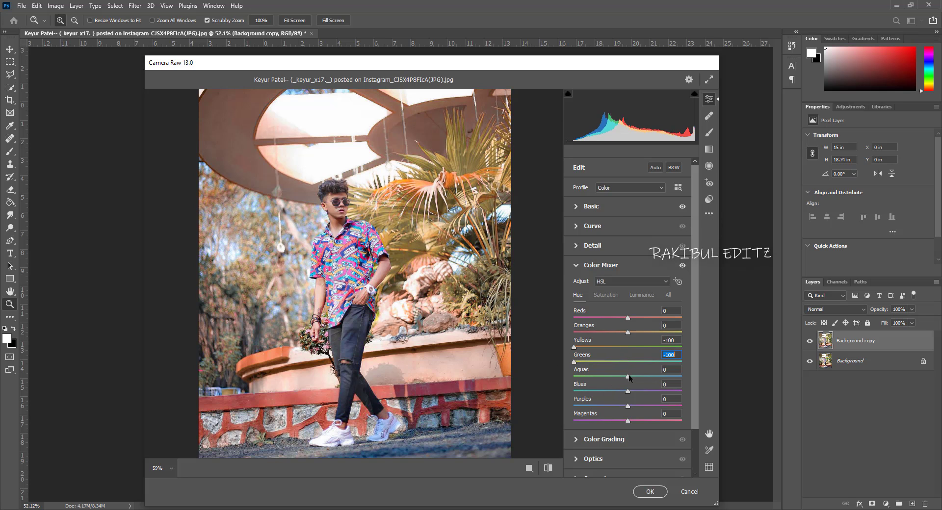
{"action": "left_click_drag", "start_coordinate": [628, 377], "coordinate": [564, 376]}
{"action": "left_click", "coordinate": [607, 295]}
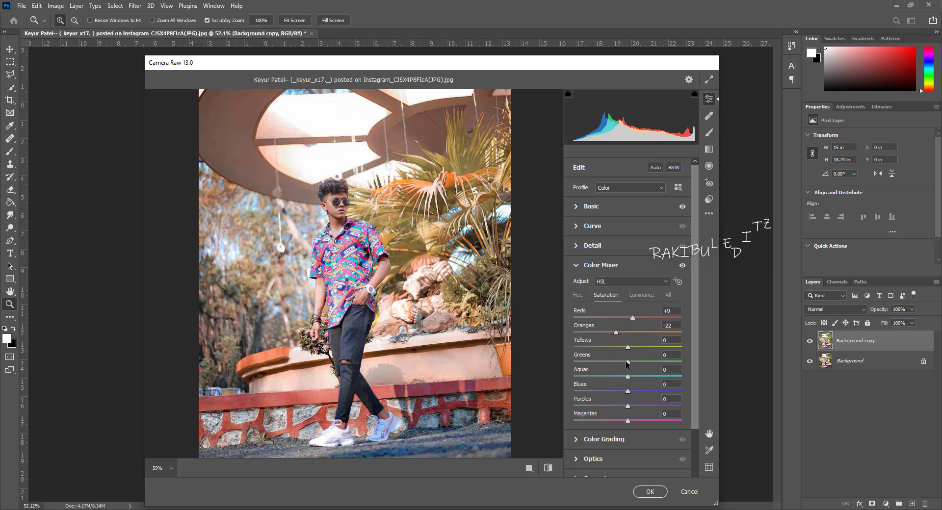
{"action": "mouse_move", "coordinate": [679, 367]}
{"action": "left_mouse_down"}
{"action": "mouse_move", "coordinate": [624, 367]}
{"action": "mouse_move", "coordinate": [579, 348]}
{"action": "mouse_move", "coordinate": [628, 362]}
{"action": "left_mouse_up"}
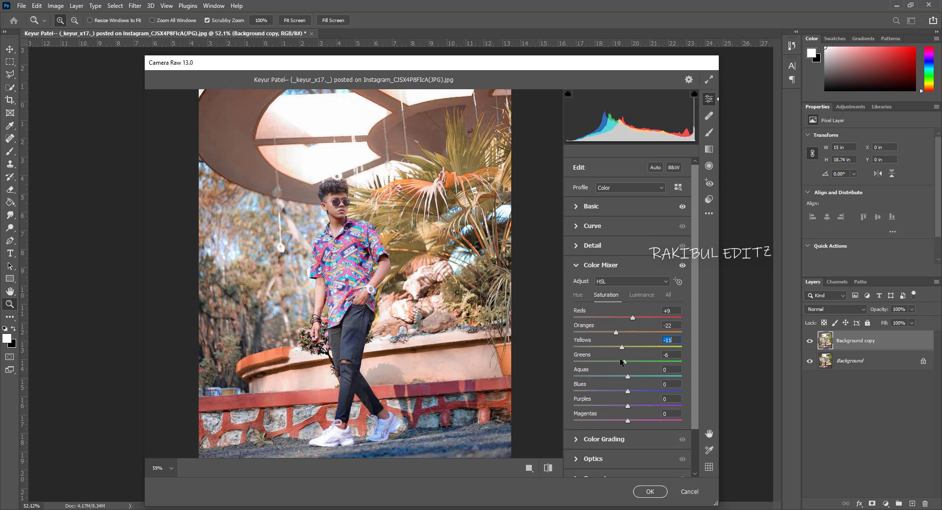
{"action": "scroll", "coordinate": [609, 275], "scroll_direction": "down", "scroll_amount": 1}
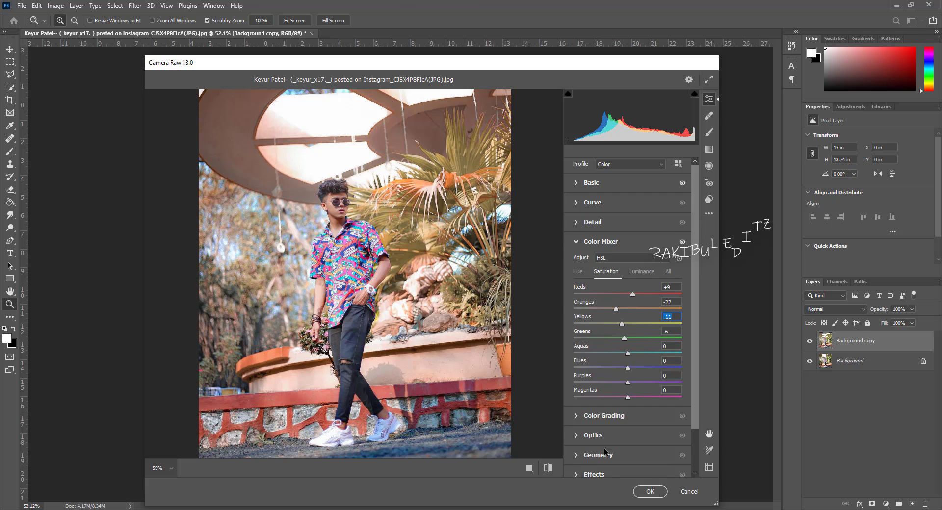
{"action": "left_click", "coordinate": [650, 492]}
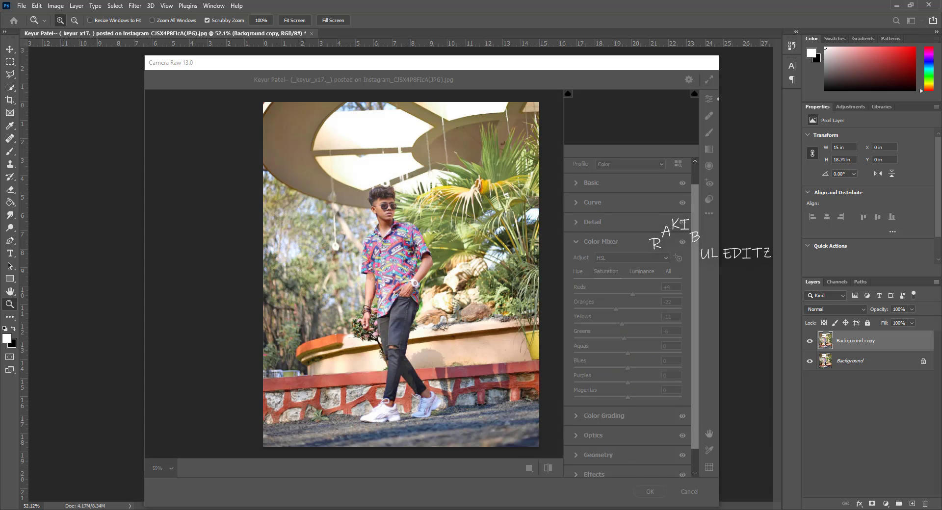
Toggle the edited copy's visibility to compare before and after, then zoom in.
{"action": "left_click", "coordinate": [809, 341]}
{"action": "left_click", "coordinate": [810, 340]}
{"action": "left_click", "coordinate": [810, 340]}
{"action": "mouse_move", "coordinate": [407, 213]}
{"action": "left_mouse_down"}
{"action": "mouse_move", "coordinate": [452, 271]}
{"action": "mouse_move", "coordinate": [386, 249]}
{"action": "left_mouse_up"}
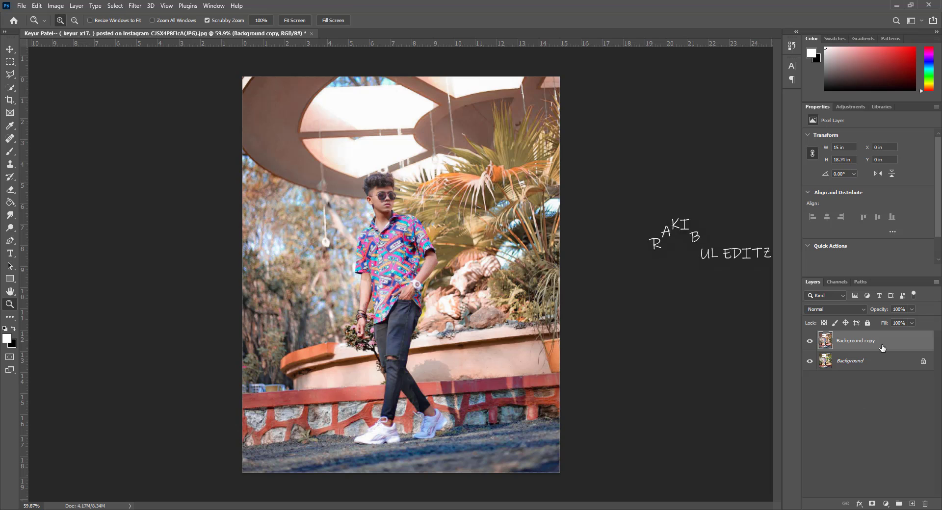
Duplicate the layer as Background copy 2 and open it in the Camera Raw filter.
{"action": "left_click_drag", "start_coordinate": [853, 340], "coordinate": [912, 504]}
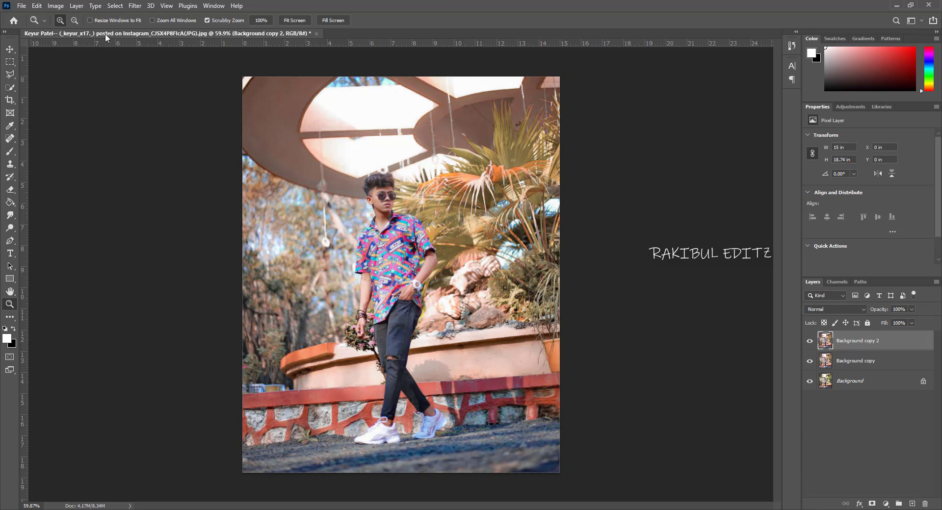
{"action": "left_click", "coordinate": [134, 6]}
{"action": "left_click", "coordinate": [152, 79]}
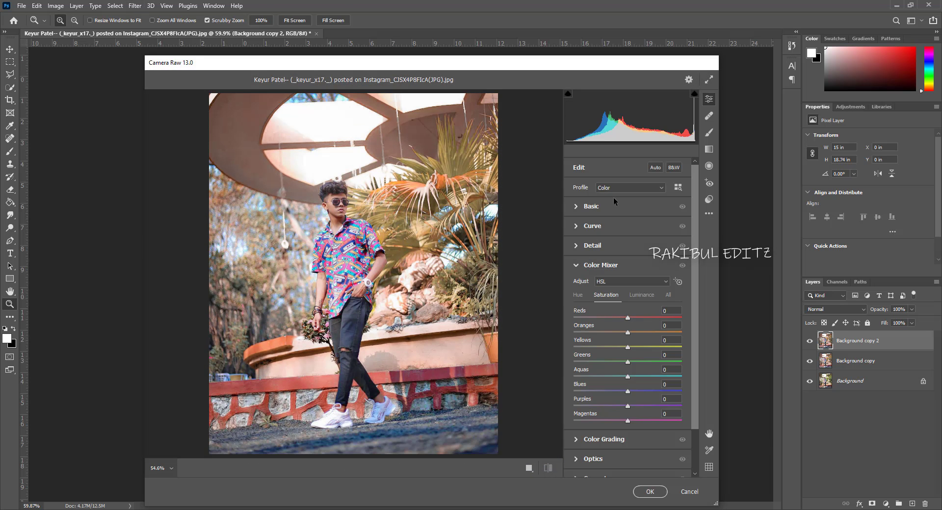
Set Highlights -65, Contrast +5, Temperature +1, Tint +9 and Saturation -5 in Basic.
{"action": "left_click", "coordinate": [612, 202]}
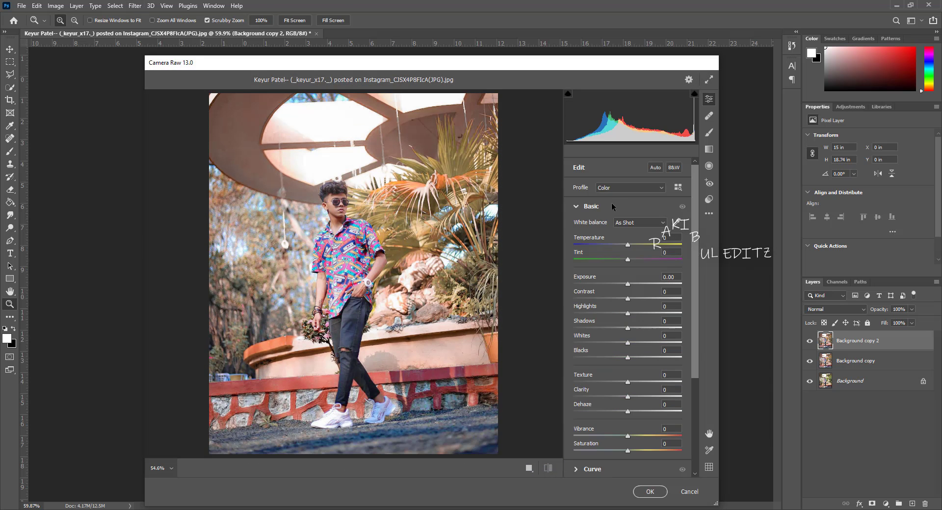
{"action": "left_click", "coordinate": [611, 205]}
{"action": "left_click", "coordinate": [611, 205]}
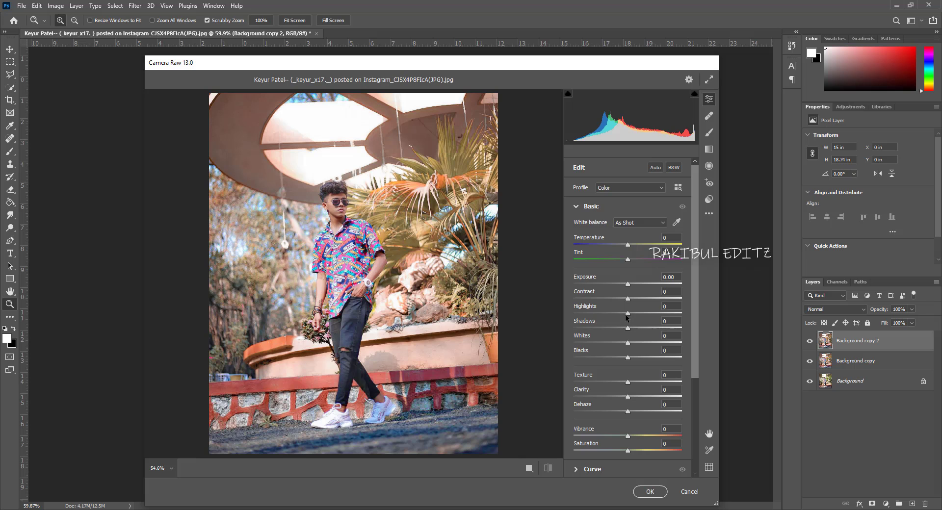
{"action": "left_click_drag", "start_coordinate": [628, 313], "coordinate": [588, 313]}
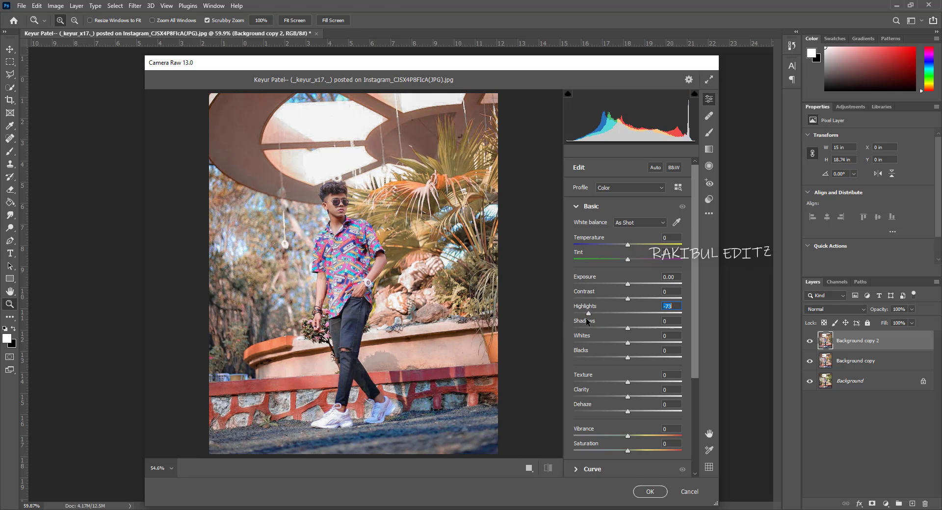
{"action": "left_click", "coordinate": [631, 298]}
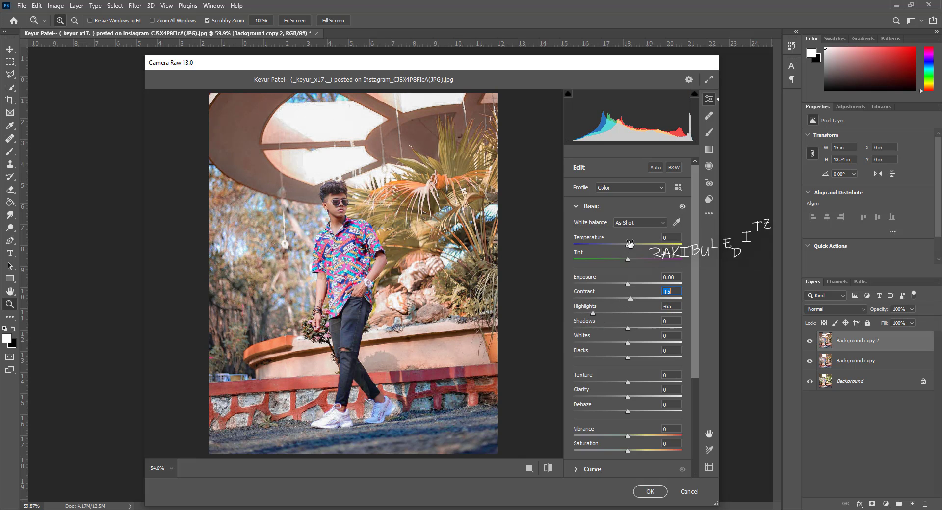
{"action": "left_click_drag", "start_coordinate": [628, 244], "coordinate": [632, 260]}
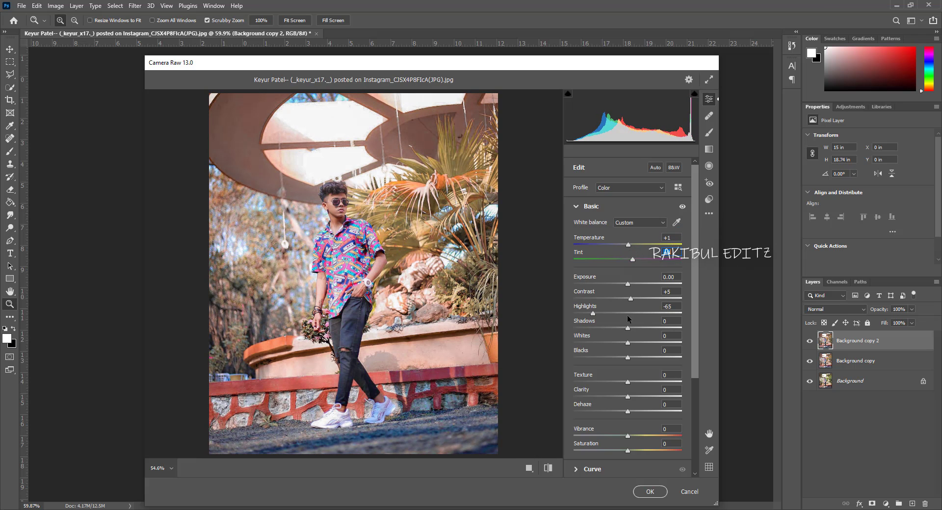
{"action": "left_click_drag", "start_coordinate": [628, 450], "coordinate": [625, 451]}
{"action": "scroll", "coordinate": [616, 396], "scroll_direction": "down", "scroll_amount": 3}
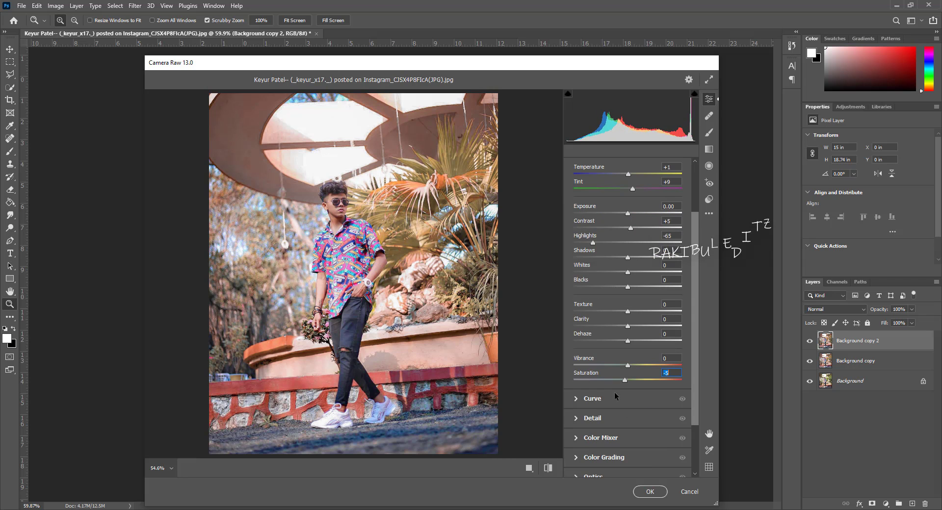
{"action": "left_click", "coordinate": [607, 438]}
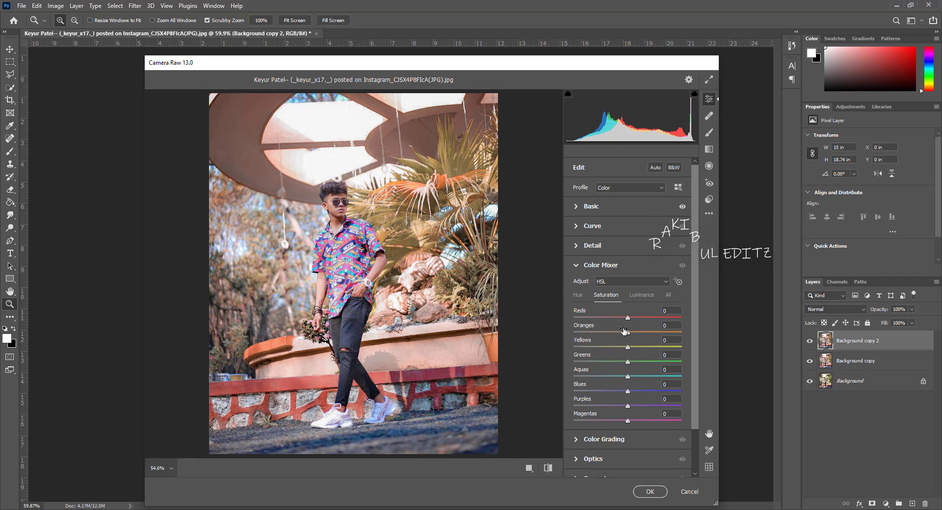
Set Oranges saturation -13, Oranges luminance +18, and Yellows and Greens hue to -100.
{"action": "left_click_drag", "start_coordinate": [628, 333], "coordinate": [638, 333]}
{"action": "left_click", "coordinate": [638, 295]}
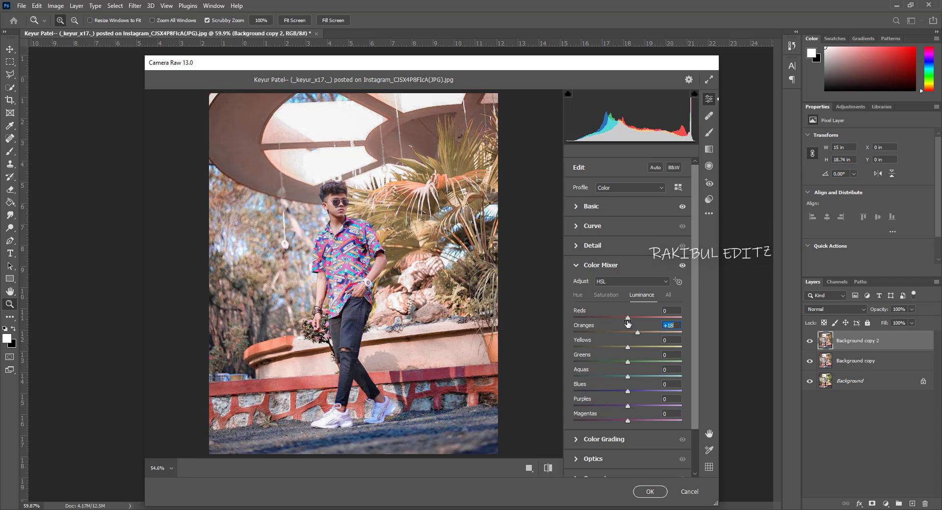
{"action": "left_click", "coordinate": [581, 294]}
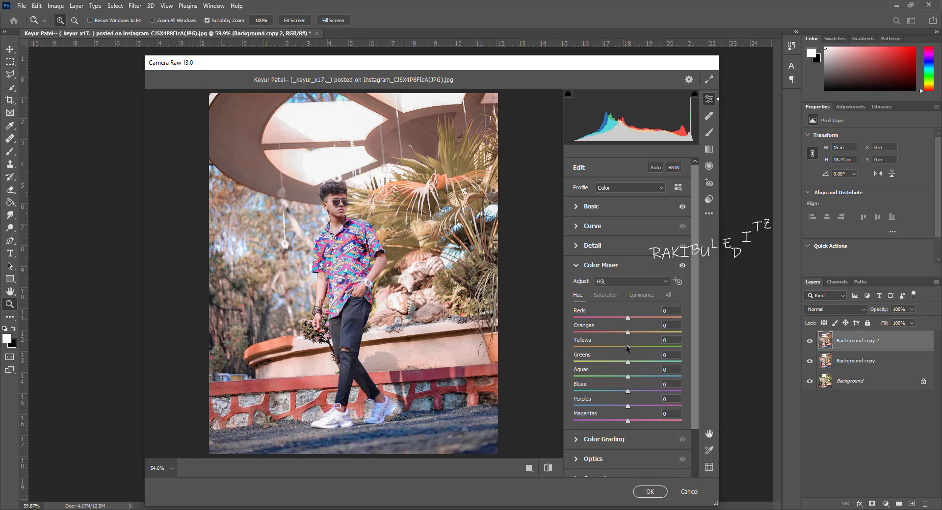
{"action": "left_click_drag", "start_coordinate": [595, 350], "coordinate": [558, 355]}
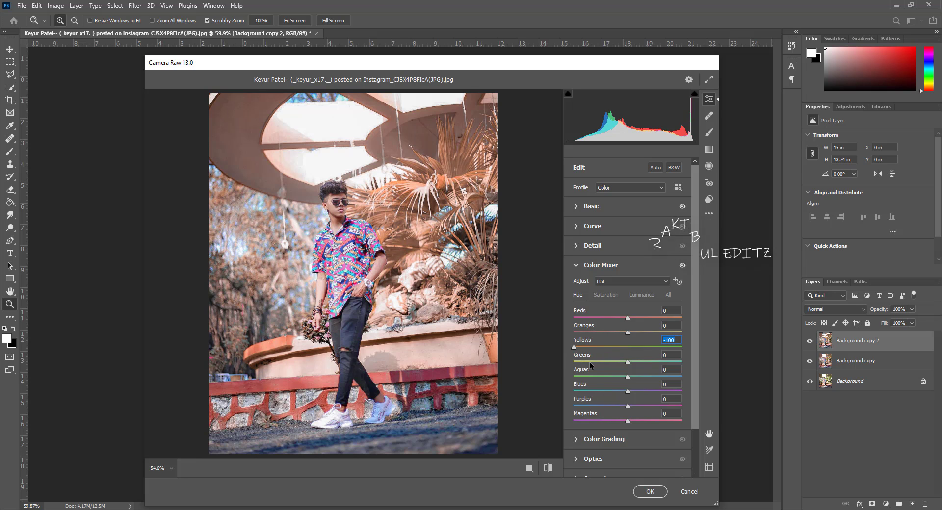
{"action": "left_click_drag", "start_coordinate": [626, 362], "coordinate": [556, 371]}
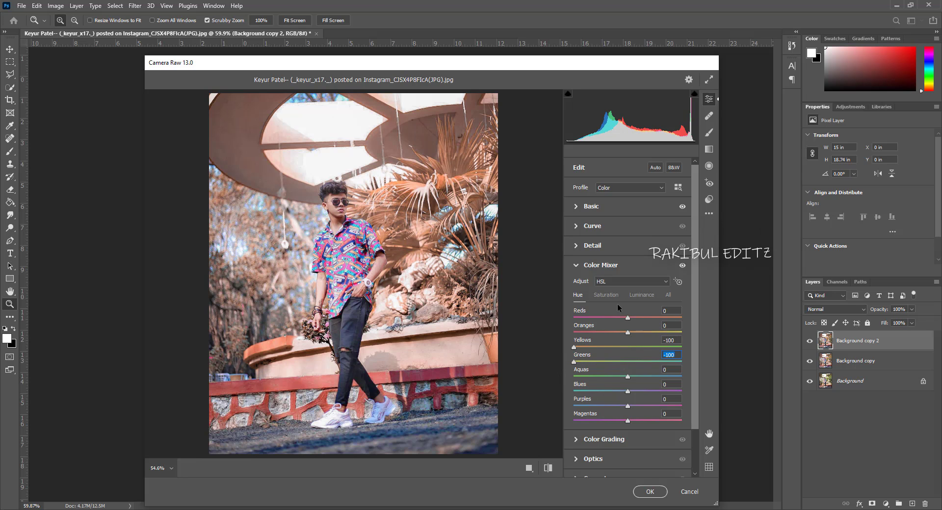
Shift Blues hue to -45, boost Blues saturation to +34, and set Yellows luminance -2.
{"action": "left_click", "coordinate": [607, 295]}
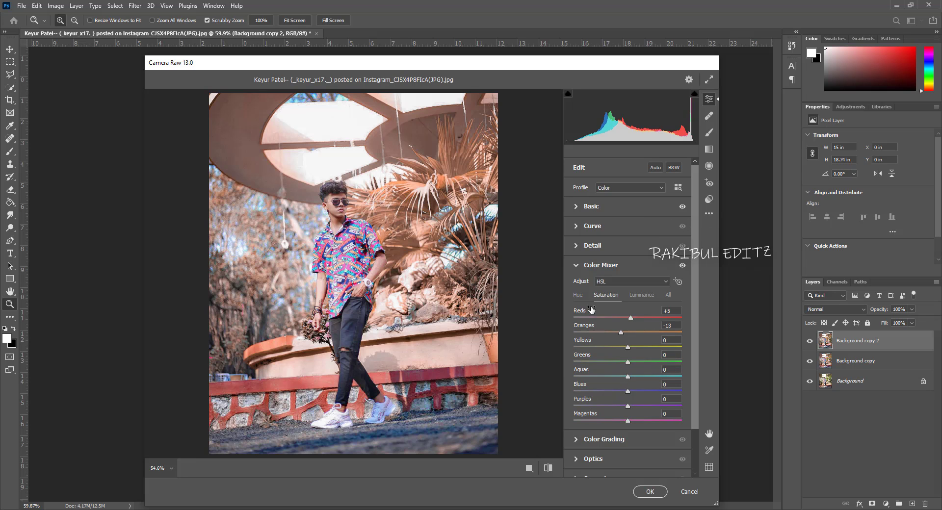
{"action": "left_click", "coordinate": [577, 295]}
{"action": "mouse_move", "coordinate": [625, 391]}
{"action": "left_mouse_down"}
{"action": "mouse_move", "coordinate": [604, 391]}
{"action": "mouse_move", "coordinate": [646, 391]}
{"action": "left_mouse_up"}
{"action": "left_click", "coordinate": [608, 296]}
{"action": "left_click", "coordinate": [638, 295]}
{"action": "left_click_drag", "start_coordinate": [627, 348], "coordinate": [622, 348]}
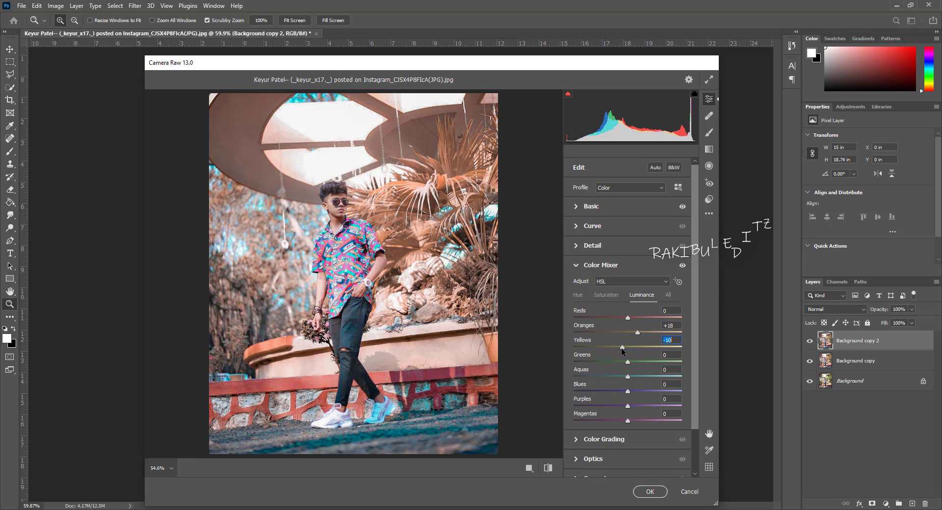
{"action": "key", "text": "Down"}
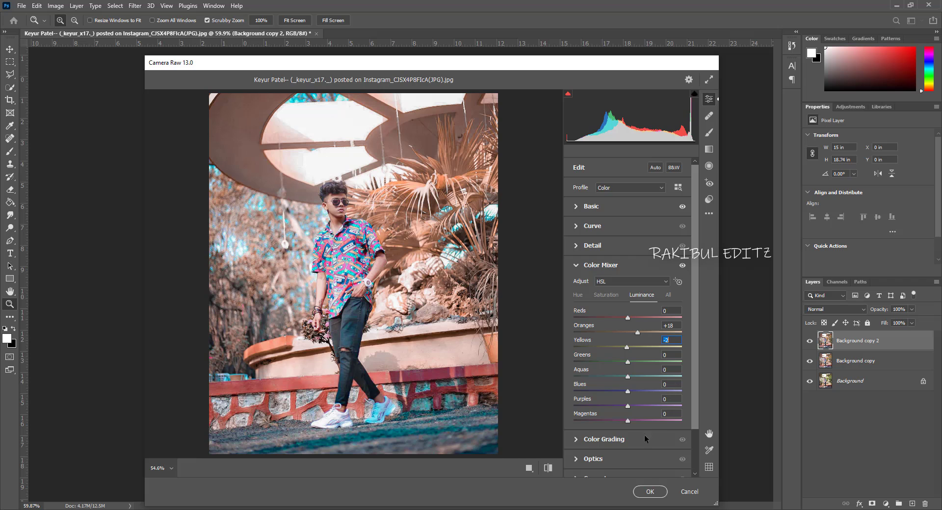
{"action": "scroll", "coordinate": [638, 442], "scroll_direction": "down", "scroll_amount": 2}
Set the Optics Vignette to -18 and the Effects post-crop Vignetting to -8.
{"action": "left_click", "coordinate": [626, 412]}
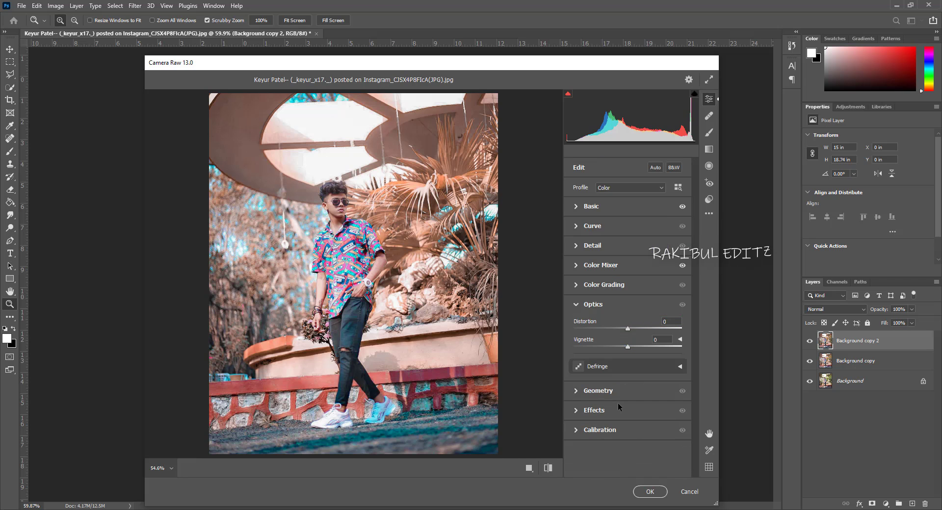
{"action": "left_click_drag", "start_coordinate": [628, 348], "coordinate": [618, 348]}
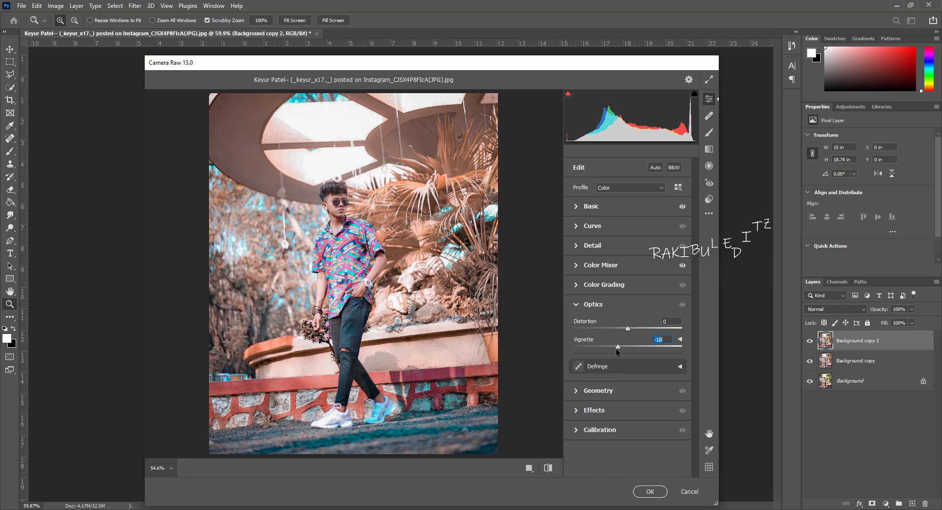
{"action": "left_click", "coordinate": [580, 411]}
{"action": "left_click_drag", "start_coordinate": [620, 387], "coordinate": [623, 388]}
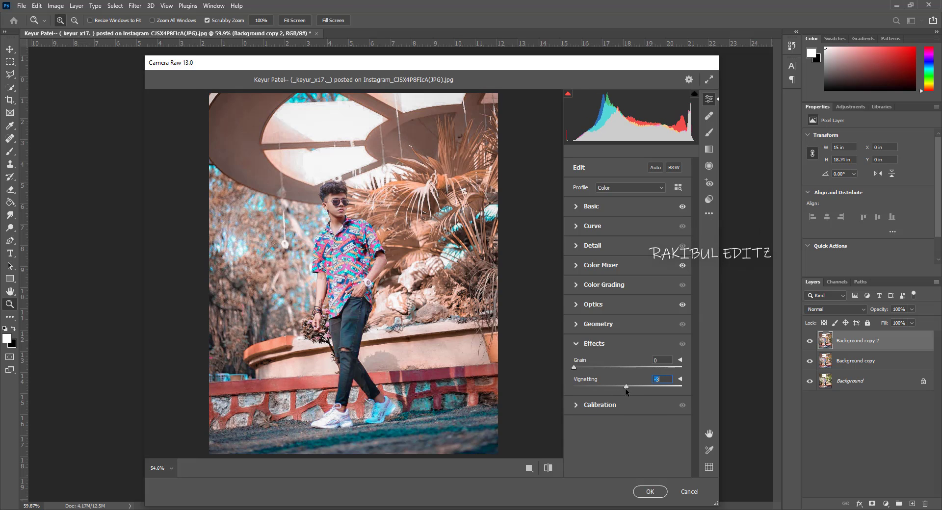
{"action": "left_click", "coordinate": [577, 325]}
In Color Grading, tint the midtones toward teal, brighten them, and tint the shadows magenta.
{"action": "left_click", "coordinate": [576, 307]}
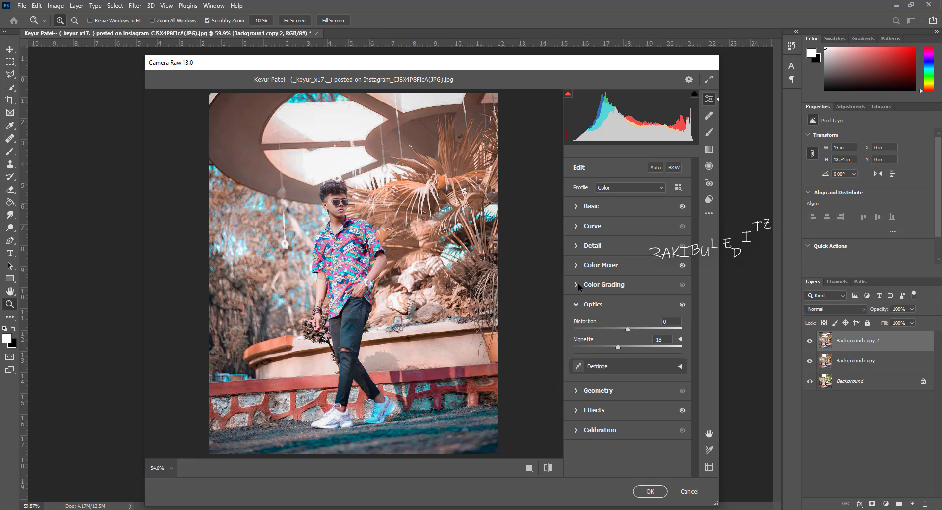
{"action": "left_click", "coordinate": [578, 284]}
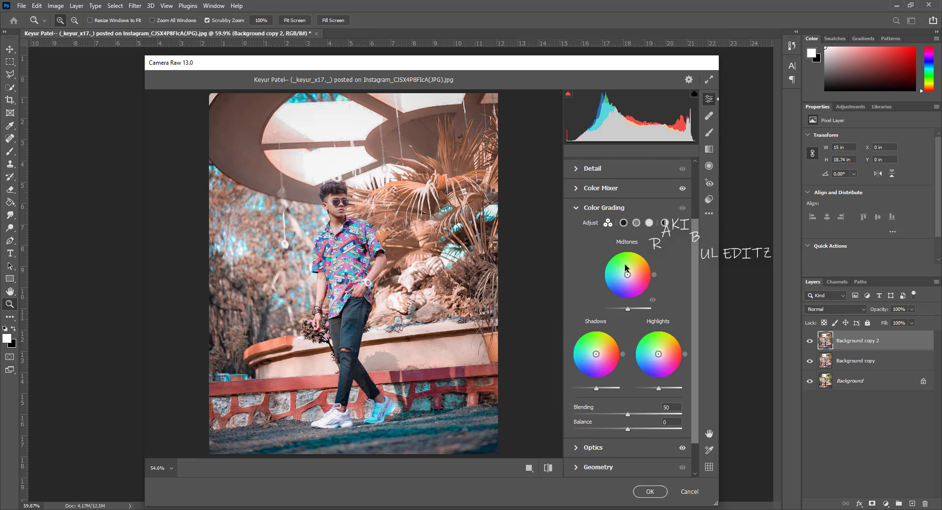
{"action": "left_click", "coordinate": [362, 239]}
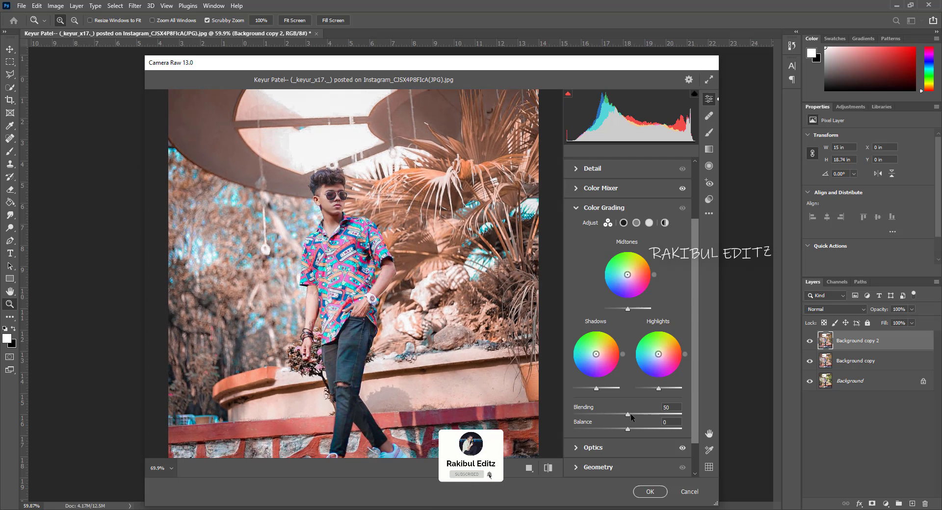
{"action": "mouse_move", "coordinate": [624, 287]}
{"action": "left_mouse_down"}
{"action": "mouse_move", "coordinate": [650, 253]}
{"action": "mouse_move", "coordinate": [574, 275]}
{"action": "mouse_move", "coordinate": [577, 291]}
{"action": "left_mouse_up"}
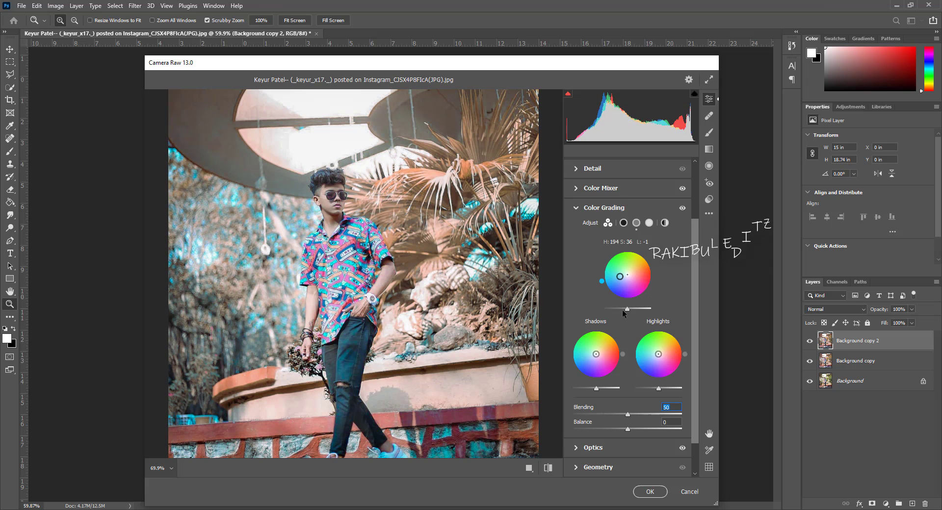
{"action": "mouse_move", "coordinate": [626, 309]}
{"action": "left_mouse_down"}
{"action": "mouse_move", "coordinate": [645, 310]}
{"action": "mouse_move", "coordinate": [604, 315]}
{"action": "mouse_move", "coordinate": [654, 313]}
{"action": "mouse_move", "coordinate": [639, 316]}
{"action": "left_mouse_up"}
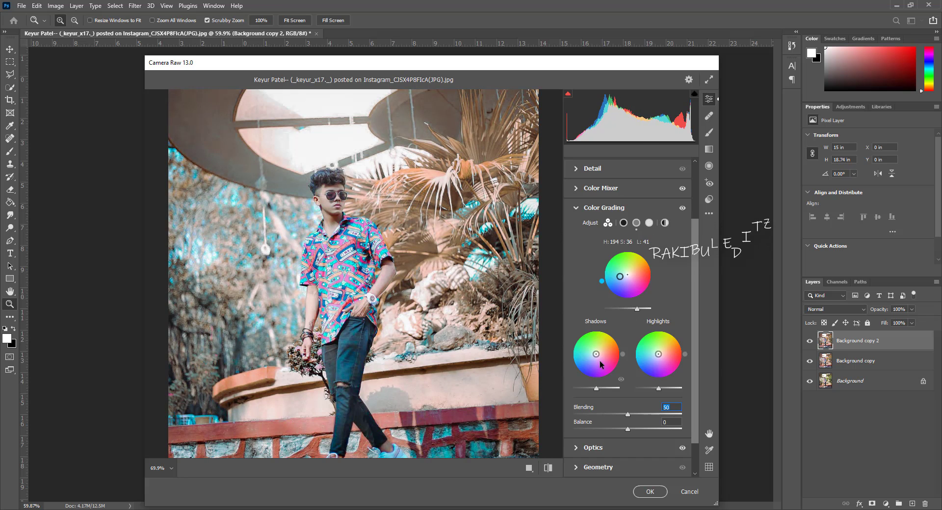
{"action": "mouse_move", "coordinate": [601, 364]}
{"action": "left_mouse_down"}
{"action": "mouse_move", "coordinate": [609, 372]}
{"action": "mouse_move", "coordinate": [597, 351]}
{"action": "left_mouse_up"}
Reset the Midtones wheel to neutral and commit the Camera Raw filter.
{"action": "key", "text": "ctrl+0"}
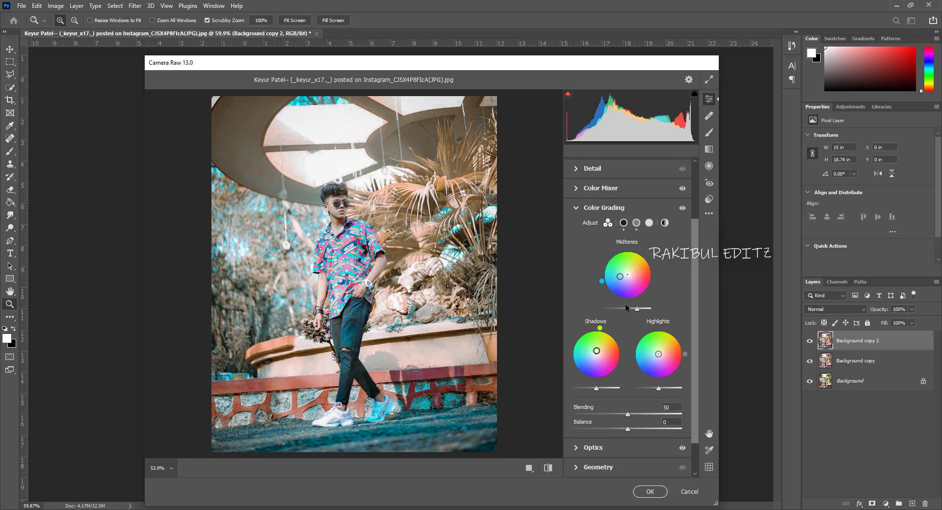
{"action": "left_click_drag", "start_coordinate": [620, 276], "coordinate": [627, 275]}
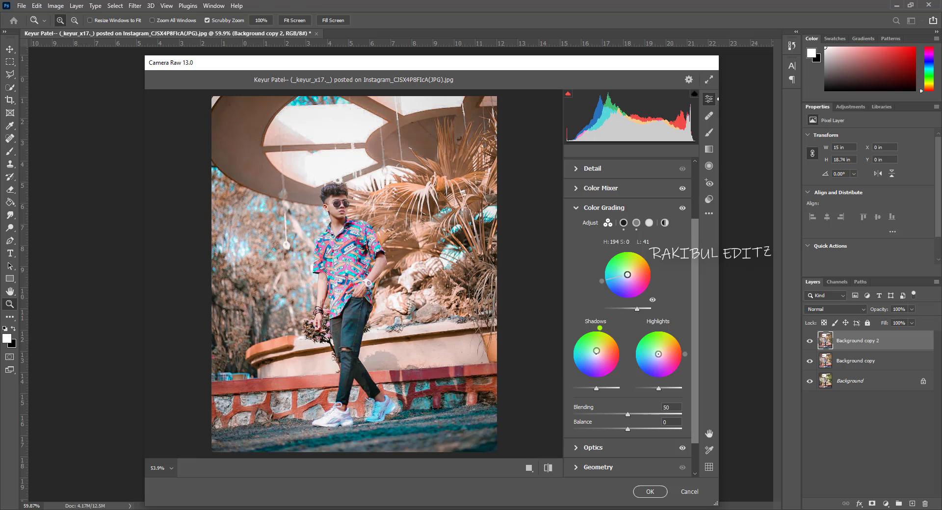
{"action": "left_click_drag", "start_coordinate": [627, 275], "coordinate": [622, 276]}
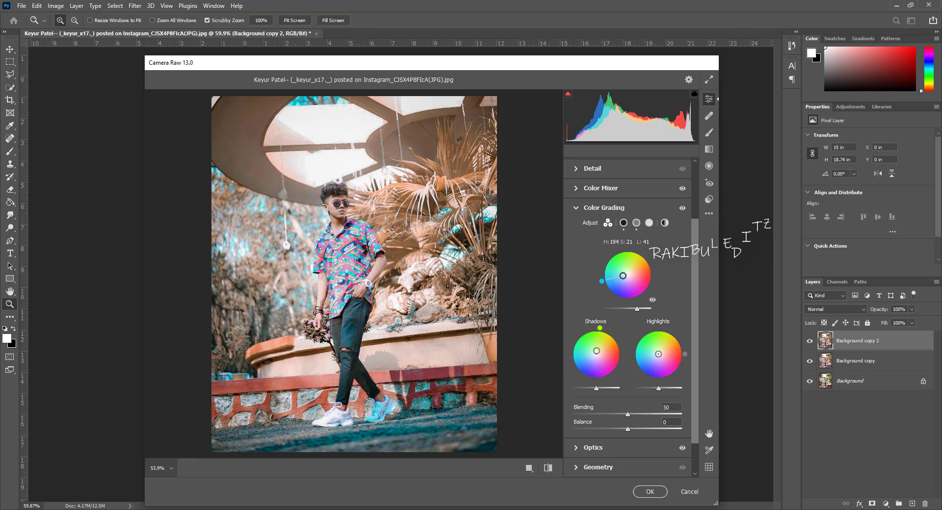
{"action": "double_click", "coordinate": [622, 277]}
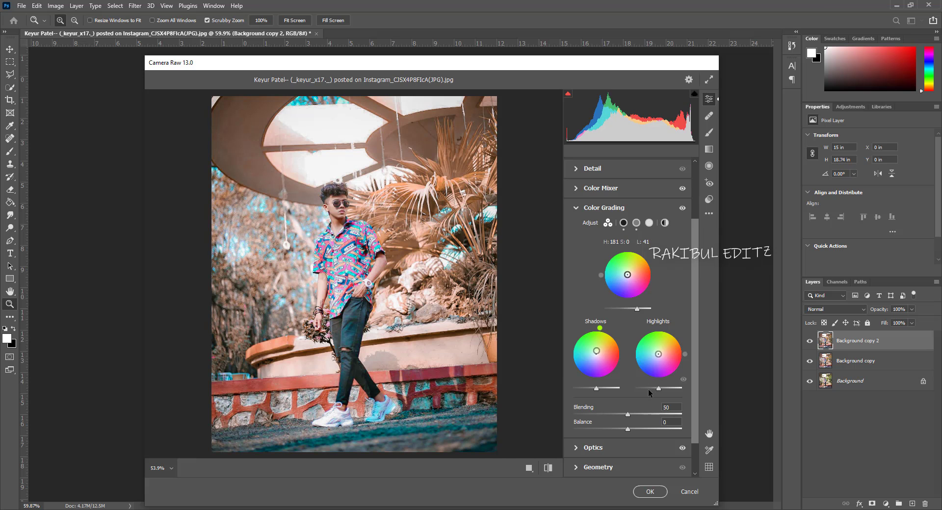
{"action": "left_click", "coordinate": [649, 491]}
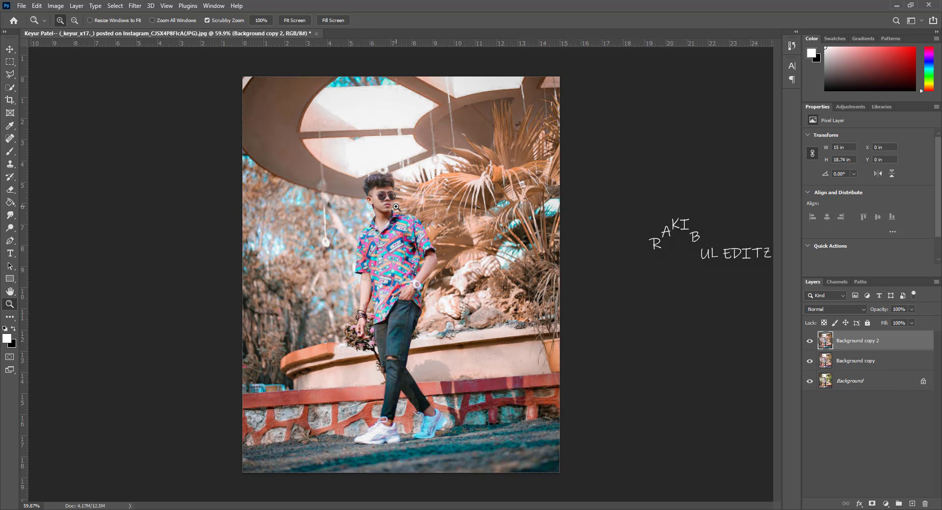
Add a Selective Color layer with Reds at Cyan -17, Magenta +11, Yellow -11, Black -20.
{"action": "left_click_drag", "start_coordinate": [398, 208], "coordinate": [490, 207]}
{"action": "left_click", "coordinate": [883, 503]}
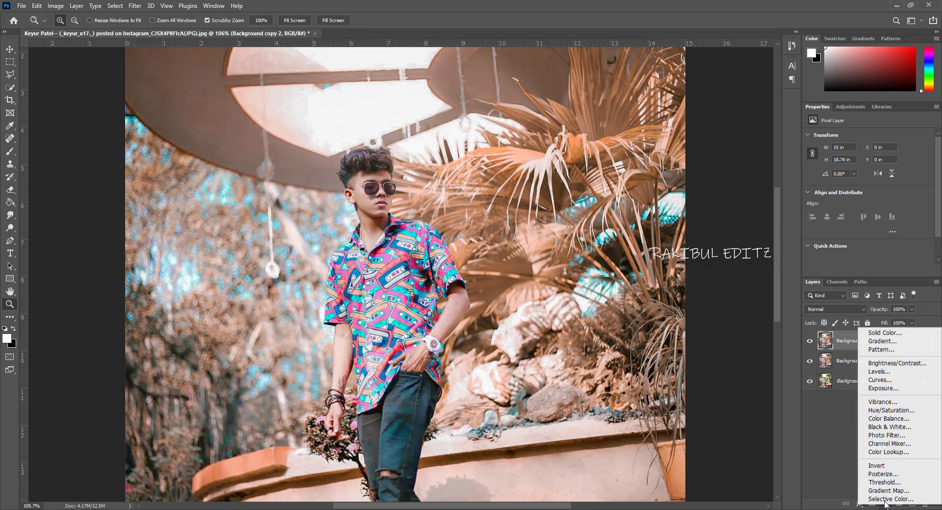
{"action": "left_click", "coordinate": [878, 498]}
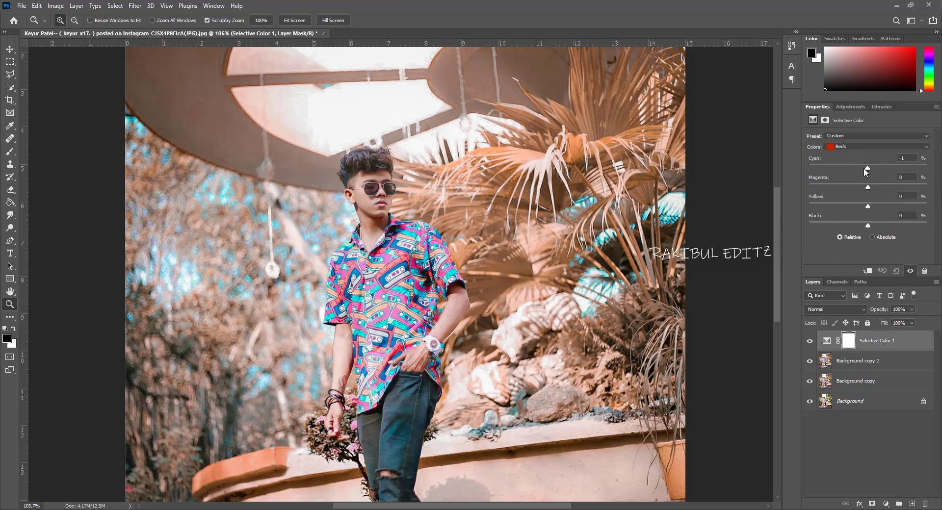
{"action": "left_click_drag", "start_coordinate": [869, 187], "coordinate": [865, 229]}
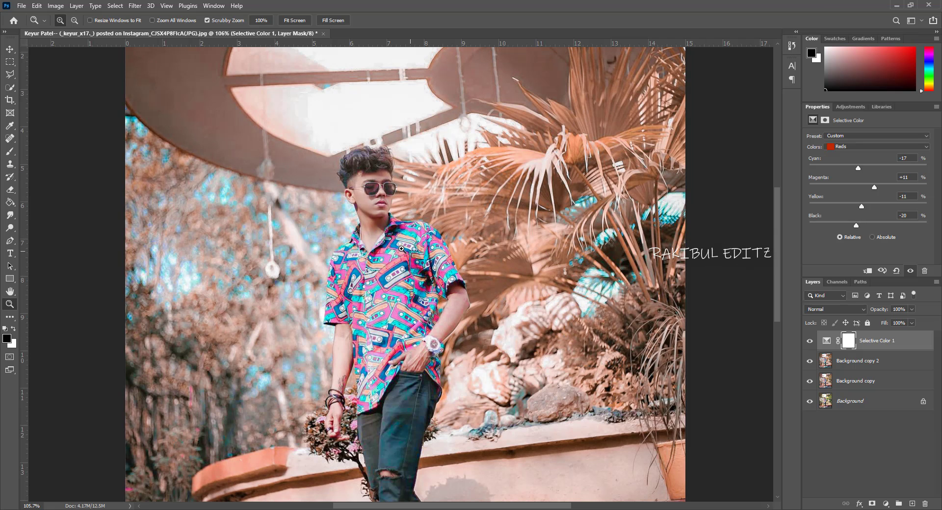
{"action": "left_click_drag", "start_coordinate": [401, 249], "coordinate": [377, 249]}
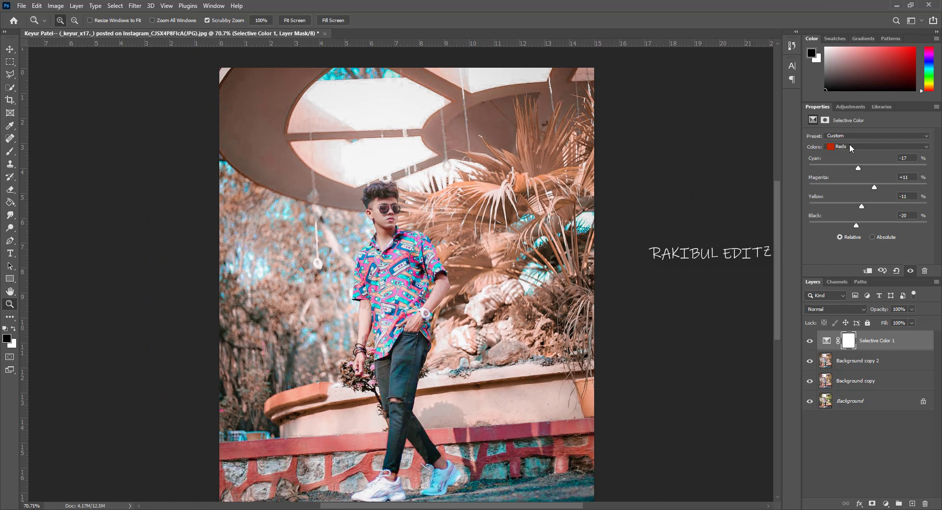
Set Selective Color Whites to Cyan +33, Magenta +27, Yellow -28, Black -3.
{"action": "left_click", "coordinate": [850, 146]}
{"action": "left_click", "coordinate": [857, 162]}
{"action": "left_click", "coordinate": [873, 147]}
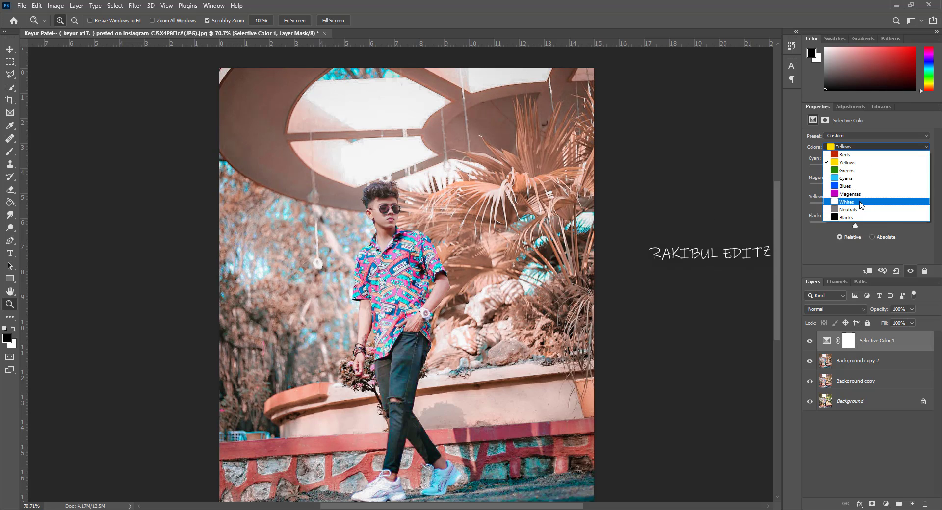
{"action": "left_click", "coordinate": [868, 200]}
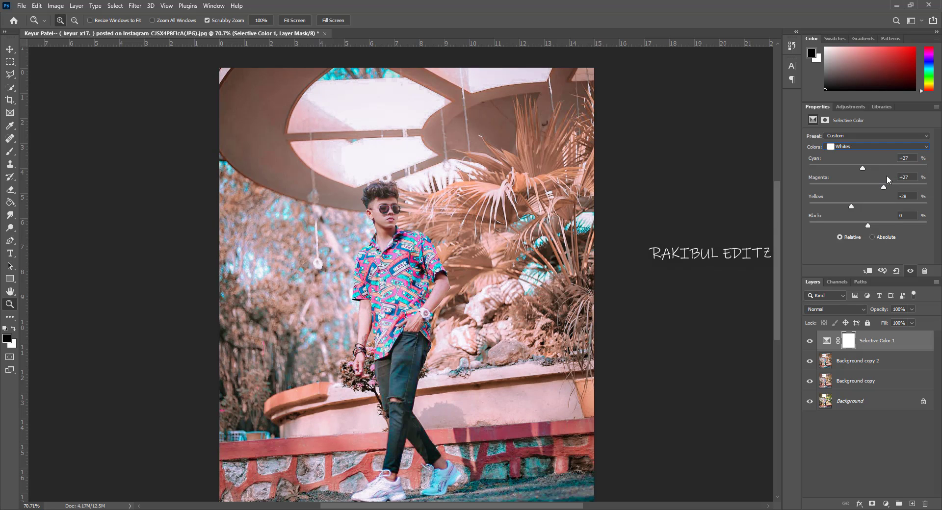
{"action": "left_click", "coordinate": [887, 167]}
{"action": "left_click", "coordinate": [871, 225]}
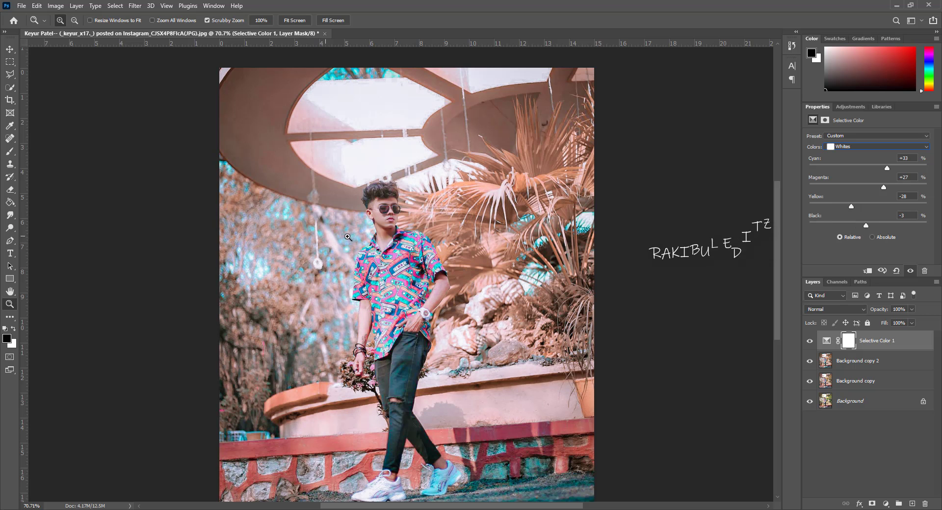
{"action": "left_click_drag", "start_coordinate": [363, 242], "coordinate": [349, 243]}
{"action": "left_click", "coordinate": [866, 147]}
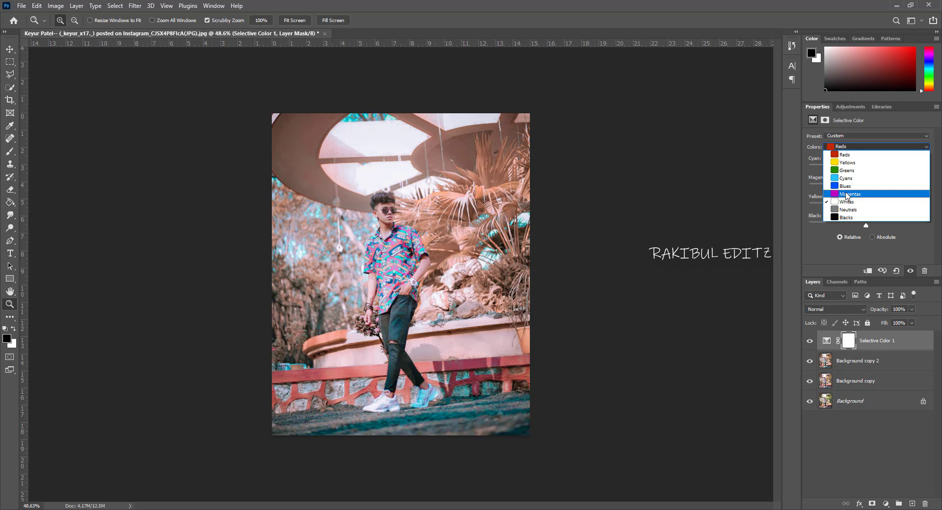
Set Selective Color Cyans to Cyan +38, Magenta -13, Yellow -13, Black -17.
{"action": "left_click", "coordinate": [846, 179]}
{"action": "mouse_move", "coordinate": [855, 189]}
{"action": "left_mouse_down"}
{"action": "mouse_move", "coordinate": [866, 189]}
{"action": "mouse_move", "coordinate": [864, 168]}
{"action": "left_mouse_up"}
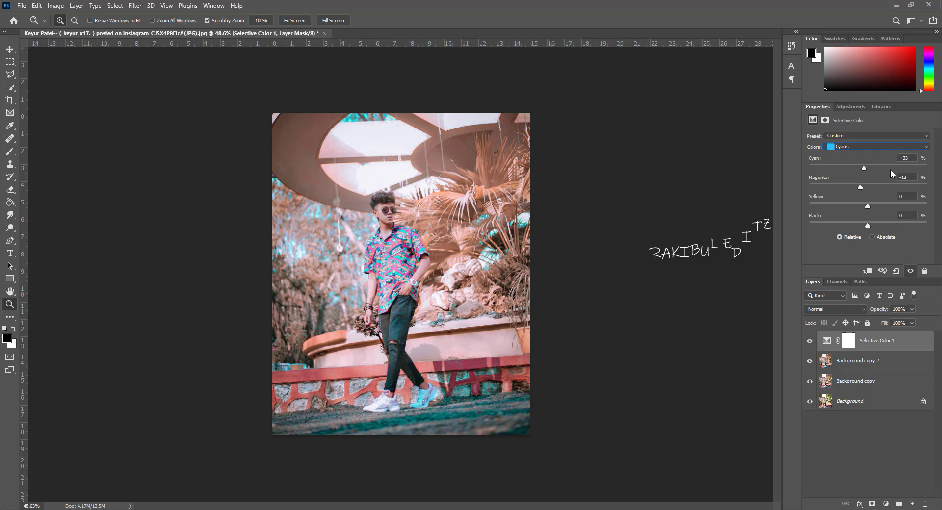
{"action": "left_click_drag", "start_coordinate": [869, 206], "coordinate": [858, 226]}
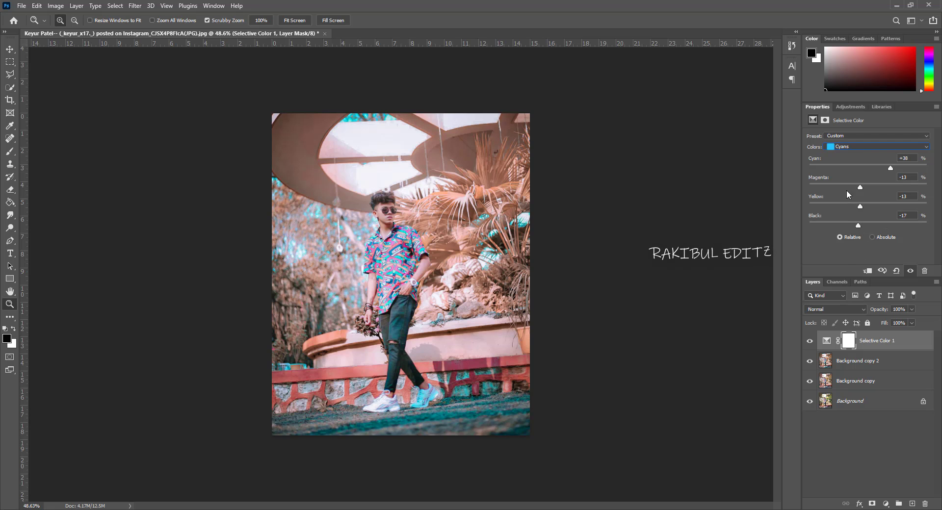
Set Selective Color Neutrals to Cyan +9, Magenta -5, Yellow -3, Black +1.
{"action": "left_click", "coordinate": [849, 147]}
{"action": "left_click", "coordinate": [848, 209]}
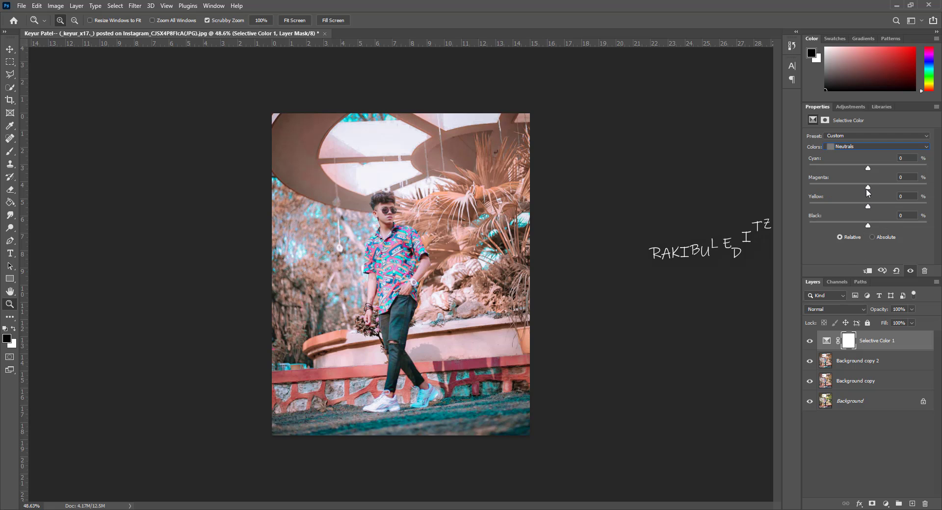
{"action": "mouse_move", "coordinate": [864, 191]}
{"action": "left_mouse_down"}
{"action": "mouse_move", "coordinate": [881, 185]}
{"action": "mouse_move", "coordinate": [865, 186]}
{"action": "left_mouse_up"}
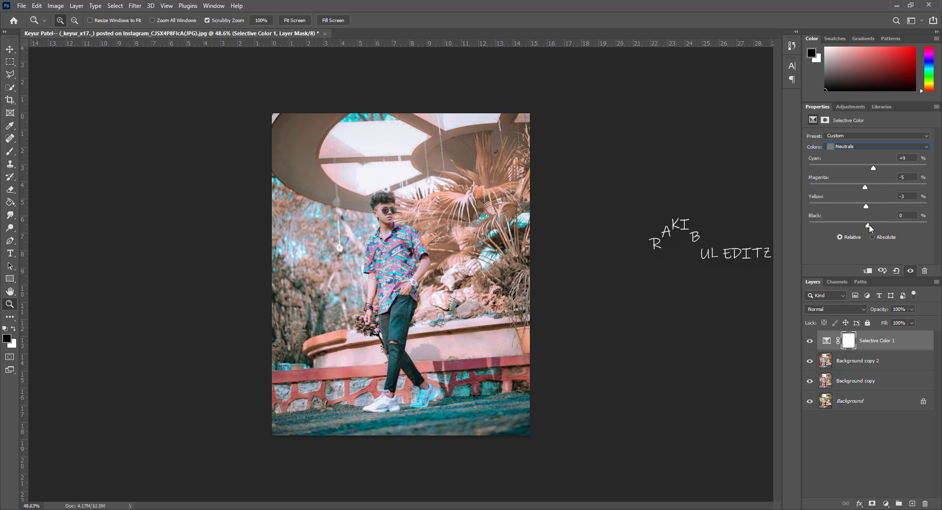
{"action": "mouse_move", "coordinate": [870, 224]}
{"action": "left_mouse_down"}
{"action": "mouse_move", "coordinate": [862, 228]}
{"action": "mouse_move", "coordinate": [869, 226]}
{"action": "left_mouse_up"}
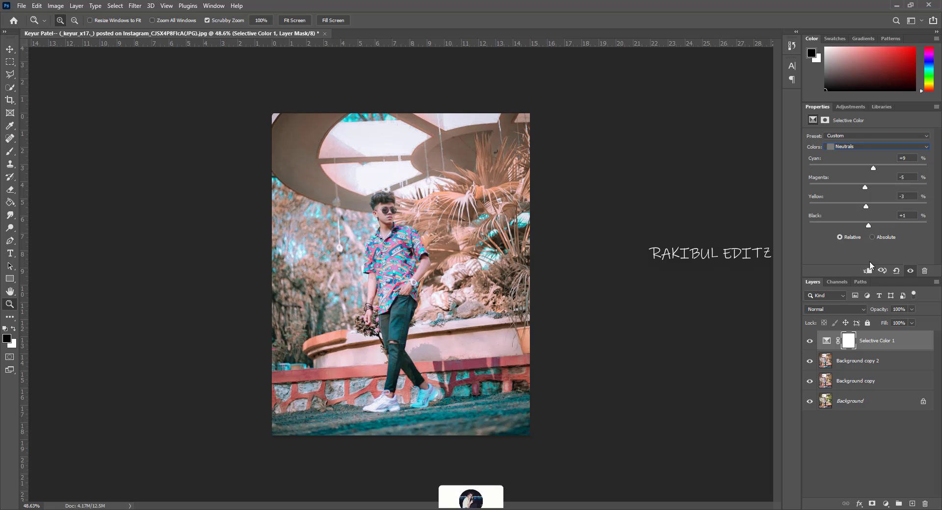
Merge the Selective Color adjustment, Background copy 2 and Background copy into one graded layer.
{"action": "left_click", "coordinate": [864, 360]}
{"action": "right_click", "coordinate": [864, 361]}
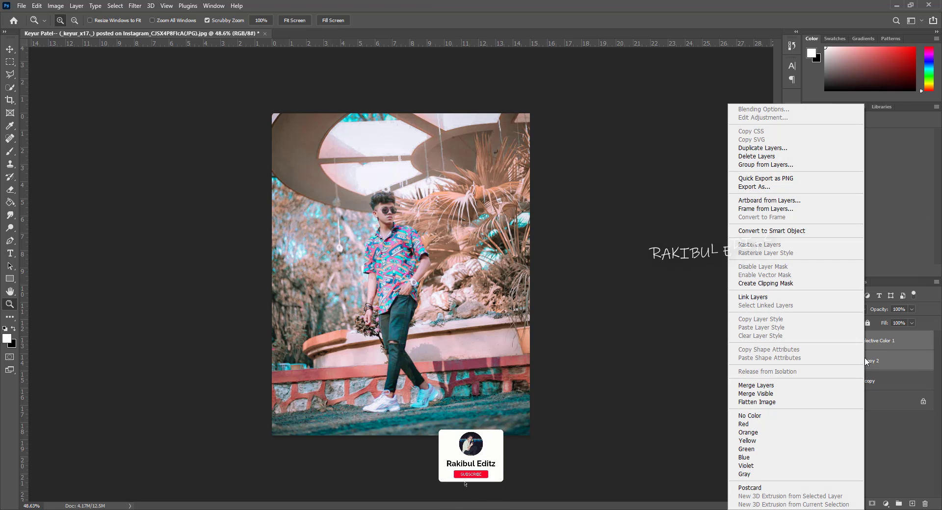
{"action": "left_click", "coordinate": [764, 386]}
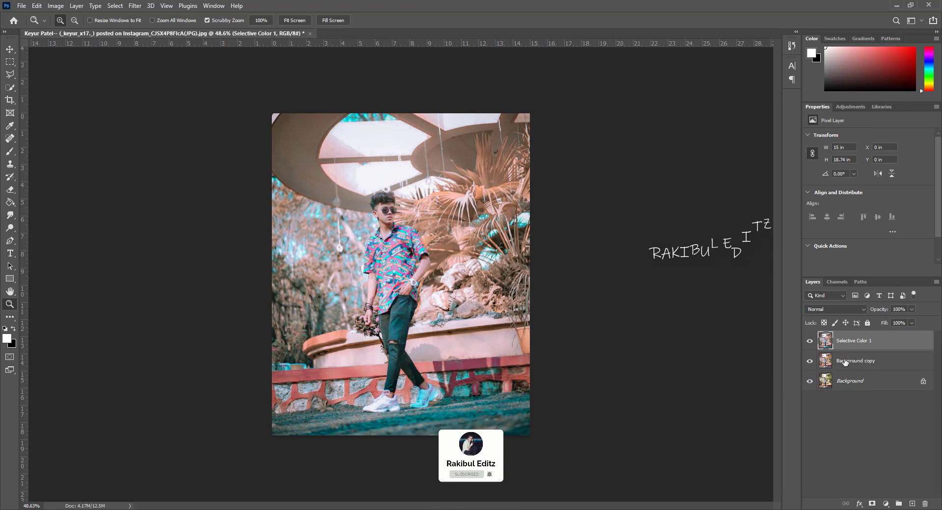
{"action": "left_click", "coordinate": [810, 342]}
{"action": "left_click", "coordinate": [810, 342]}
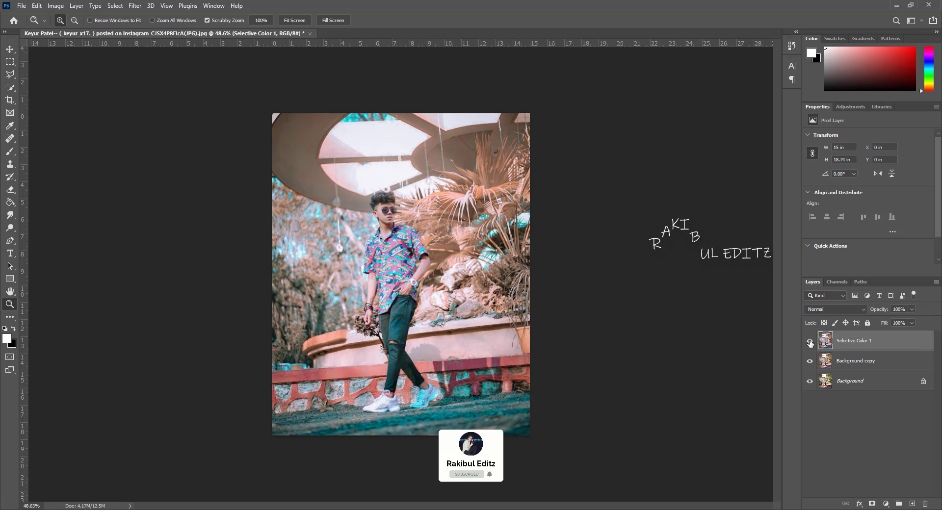
{"action": "right_click", "coordinate": [854, 360]}
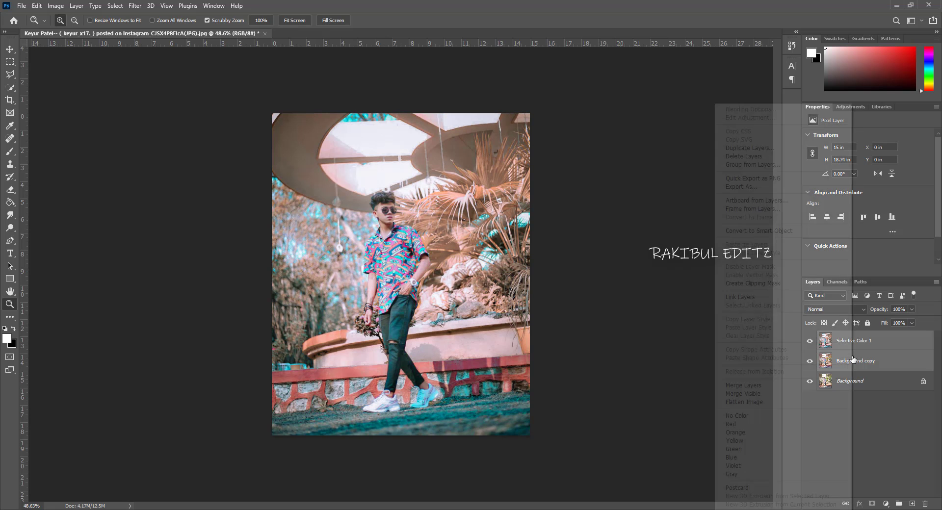
{"action": "left_click", "coordinate": [765, 385]}
On a new empty layer, paint a white spot with a soft brush.
{"action": "left_click", "coordinate": [912, 503]}
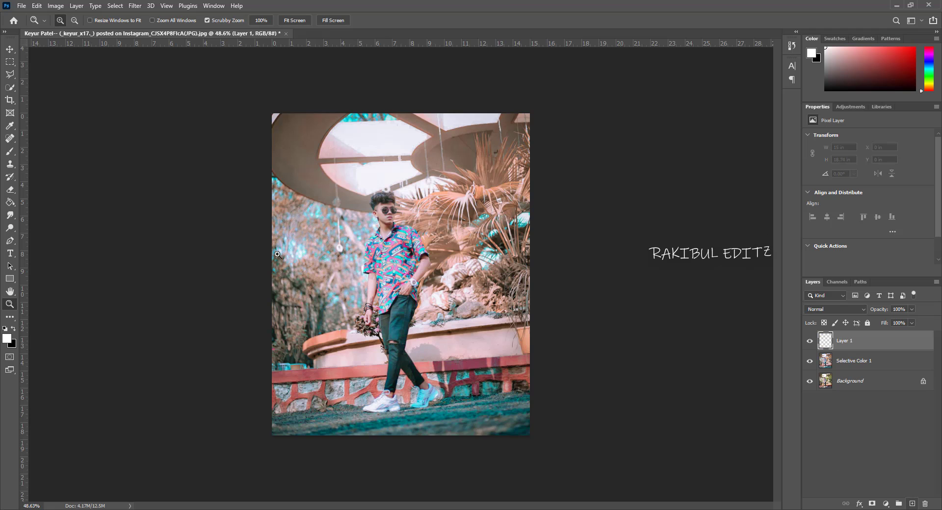
{"action": "left_click", "coordinate": [10, 152]}
{"action": "right_click", "coordinate": [342, 244]}
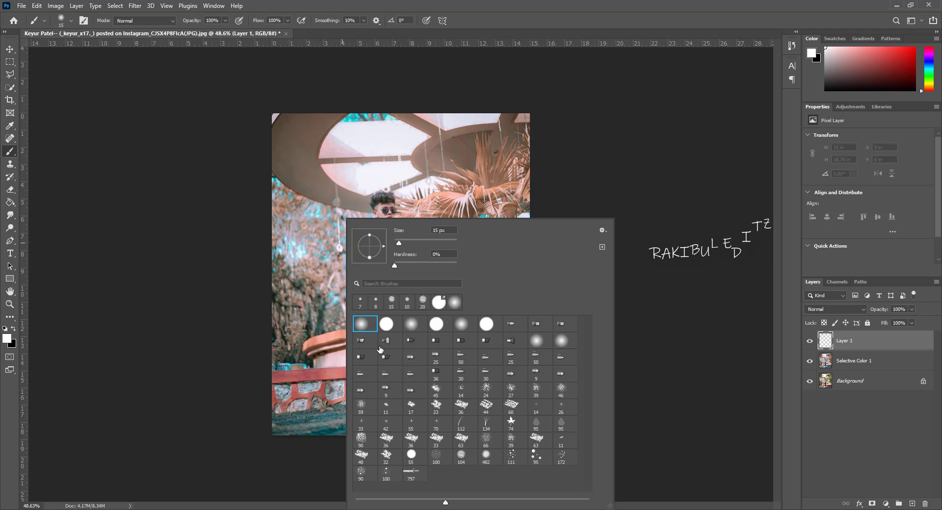
{"action": "key", "text": "Escape"}
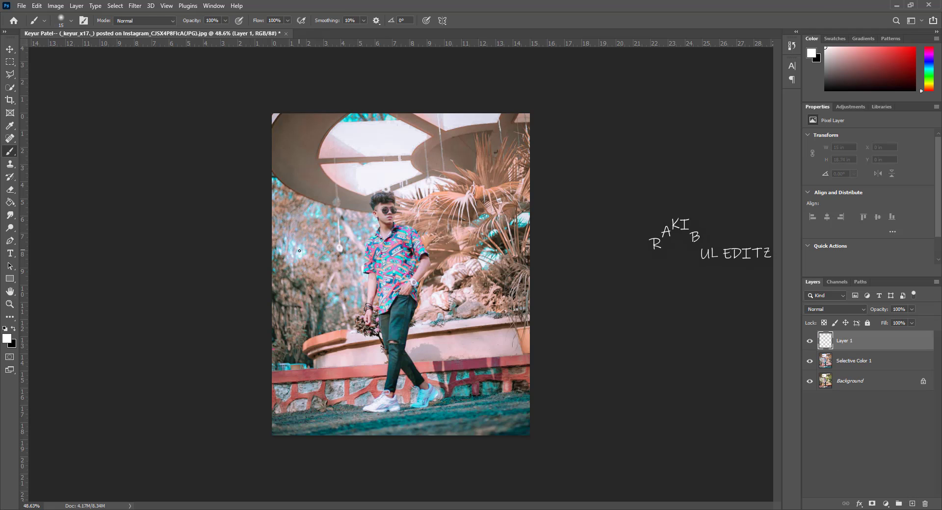
{"action": "key", "text": "bracketright"}
{"action": "key", "text": "bracketleft"}
{"action": "key", "text": "bracketleft"}
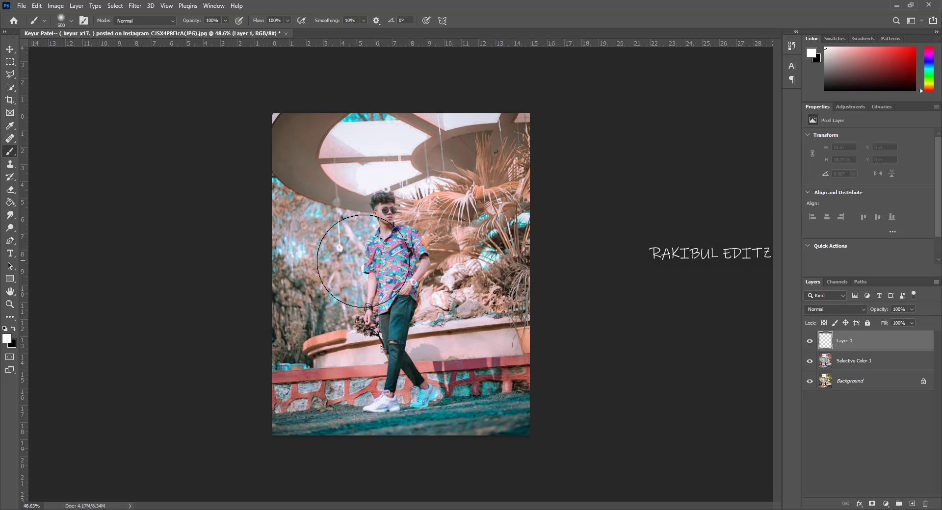
{"action": "left_click", "coordinate": [403, 257]}
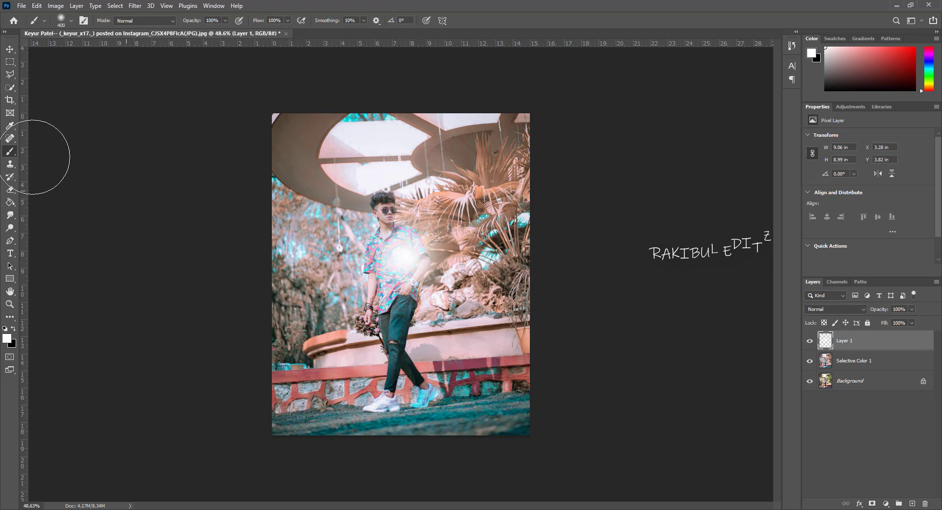
Enlarge the white spot to about 169% and place it beside the boy's head, upper left.
{"action": "left_click", "coordinate": [10, 48]}
{"action": "left_click_drag", "start_coordinate": [412, 254], "coordinate": [317, 253]}
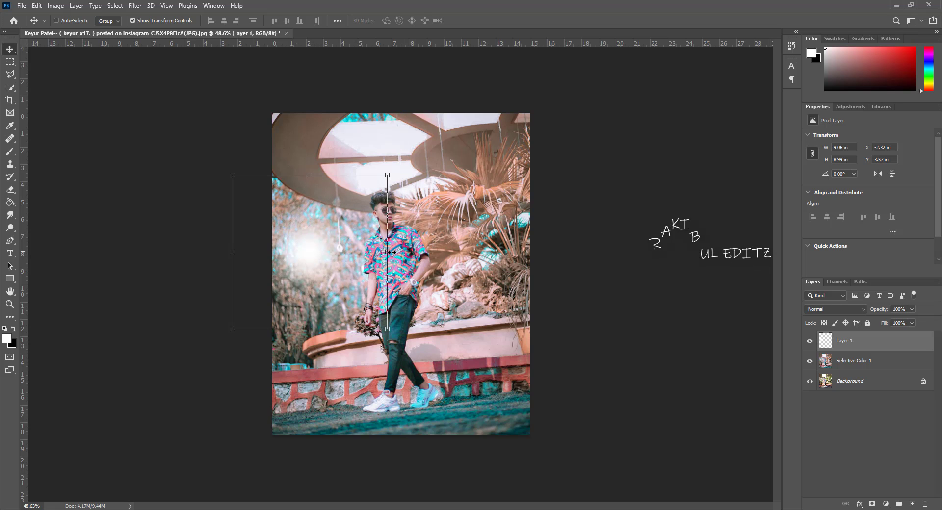
{"action": "left_click_drag", "start_coordinate": [390, 252], "coordinate": [495, 252]}
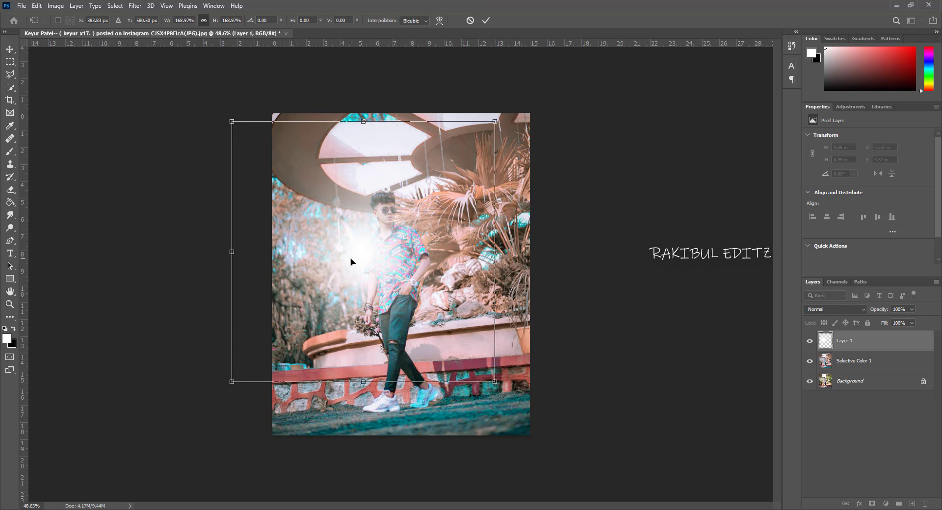
{"action": "left_click_drag", "start_coordinate": [350, 262], "coordinate": [330, 186]}
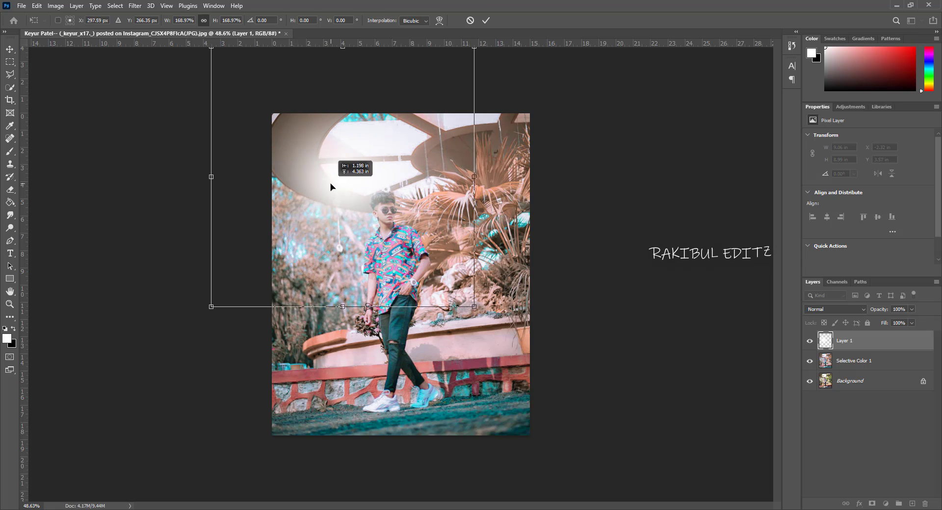
{"action": "left_click_drag", "start_coordinate": [331, 187], "coordinate": [293, 219]}
{"action": "left_click", "coordinate": [486, 21]}
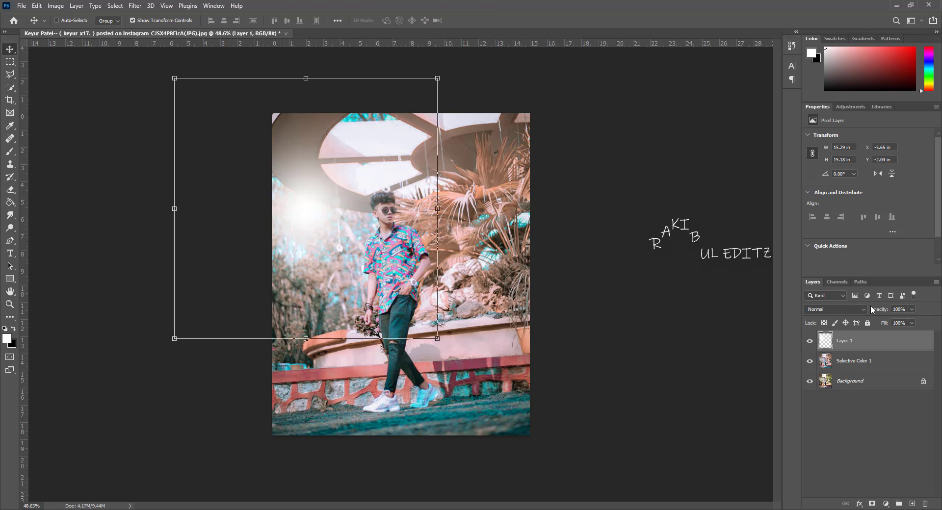
Keep the glow layer's blend mode Normal and fade its opacity to about 36%.
{"action": "left_click", "coordinate": [835, 309]}
{"action": "left_click", "coordinate": [891, 315]}
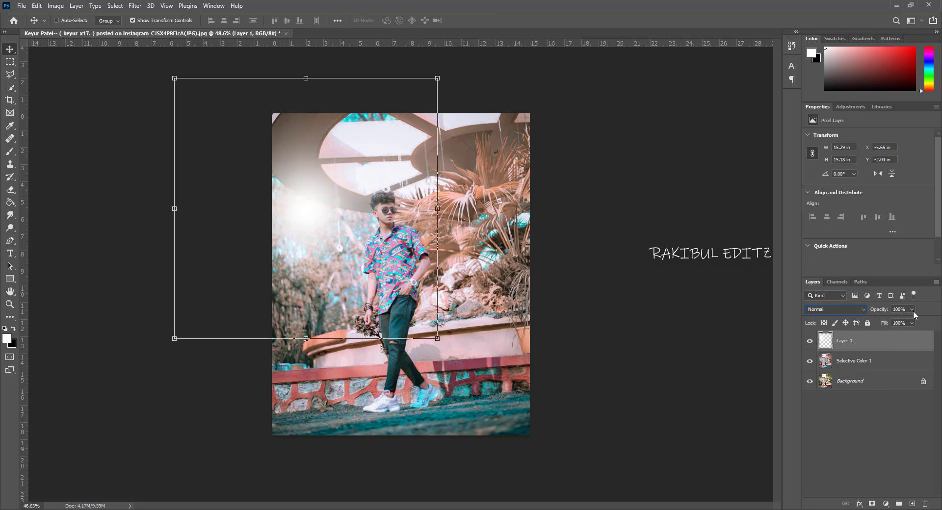
{"action": "left_click_drag", "start_coordinate": [909, 319], "coordinate": [885, 322]}
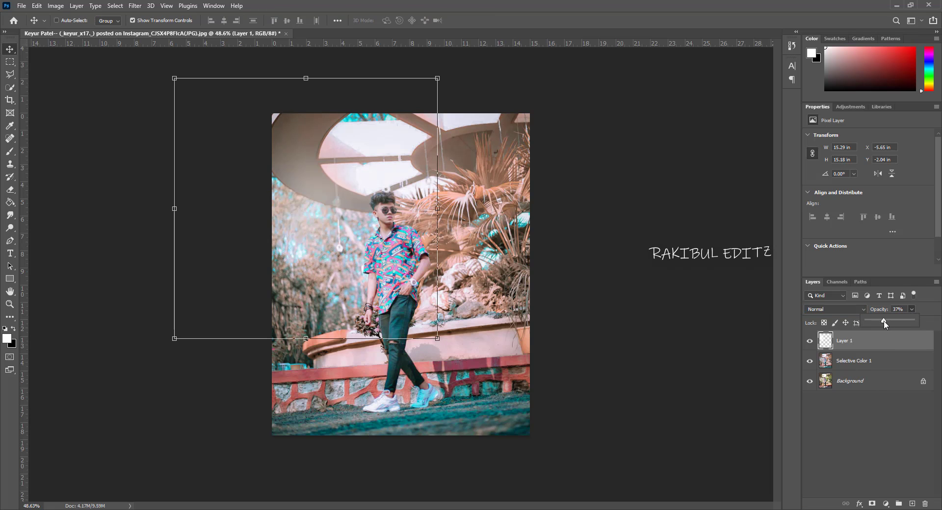
Apply the Camera Raw Filter to Selective Color 1 with the Modern 09 profile at amount 120.
{"action": "key", "text": "z"}
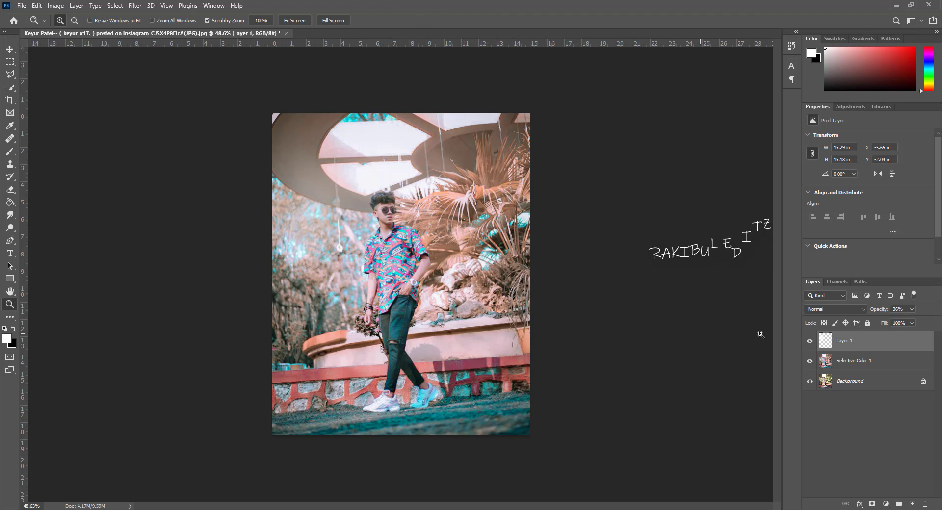
{"action": "left_click", "coordinate": [864, 362]}
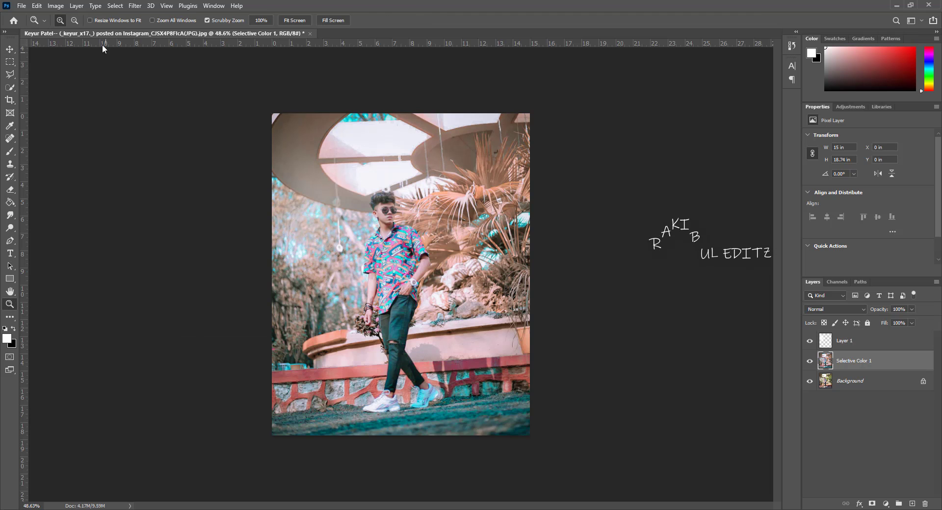
{"action": "left_click", "coordinate": [135, 6]}
{"action": "left_click", "coordinate": [167, 79]}
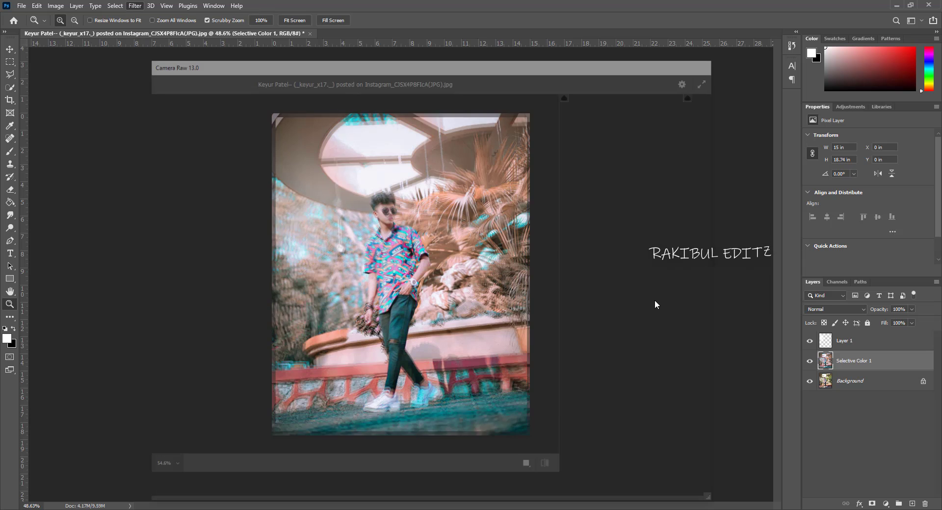
{"action": "left_click", "coordinate": [678, 187]}
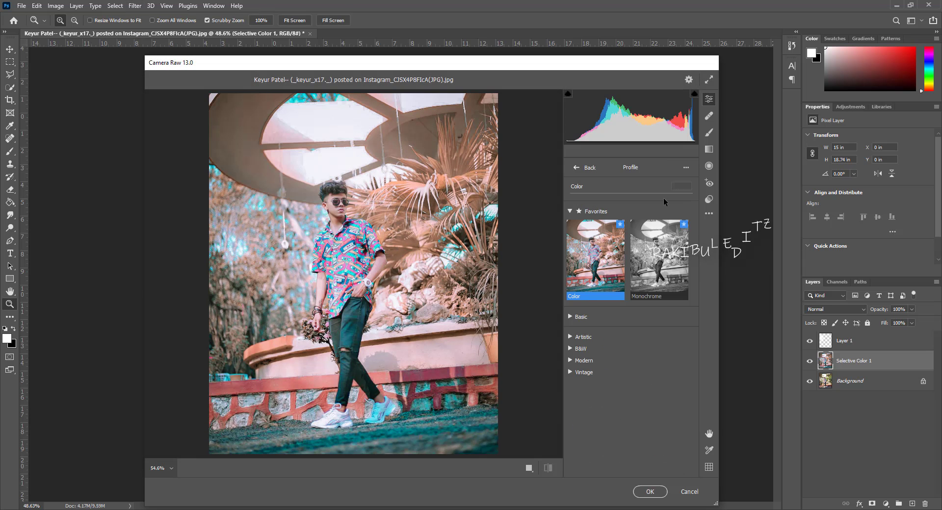
{"action": "left_click", "coordinate": [570, 360]}
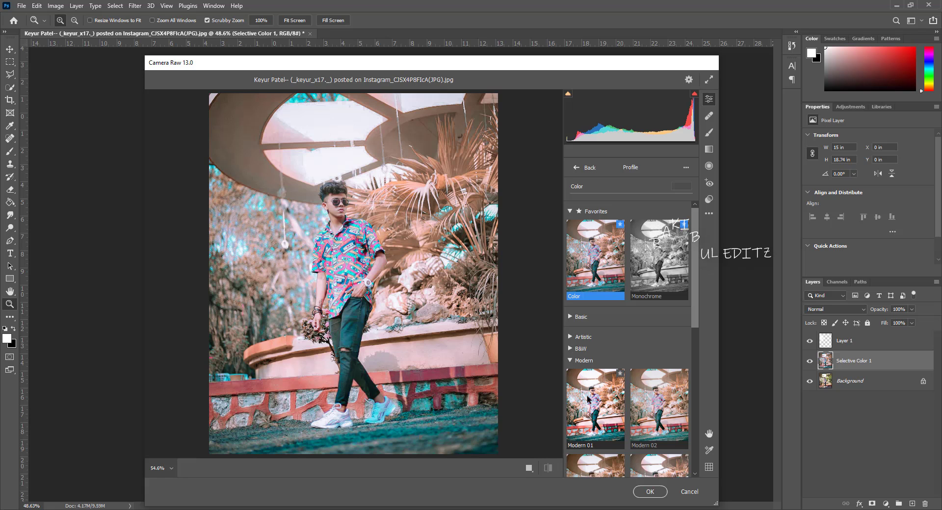
{"action": "scroll", "coordinate": [599, 403], "scroll_direction": "down", "scroll_amount": 5}
{"action": "scroll", "coordinate": [604, 425], "scroll_direction": "down", "scroll_amount": 2}
{"action": "scroll", "coordinate": [604, 425], "scroll_direction": "down", "scroll_amount": 1}
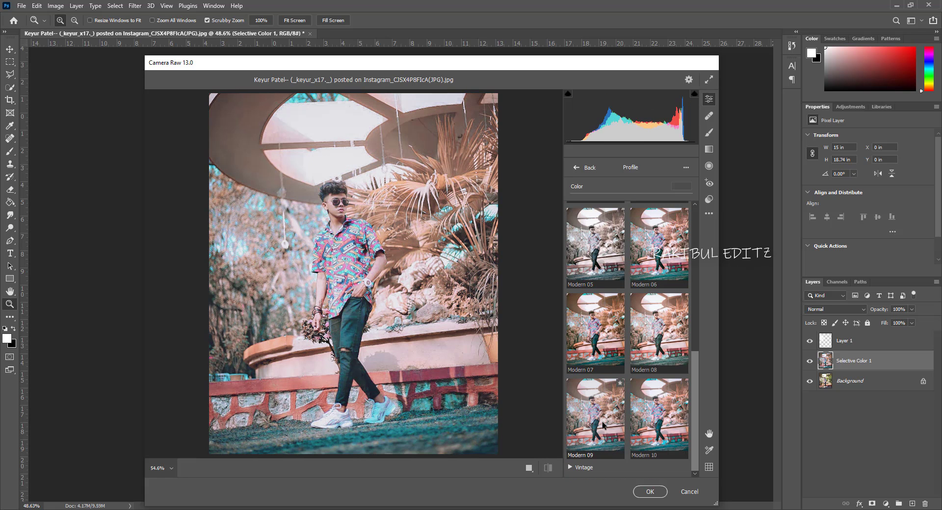
{"action": "left_click", "coordinate": [596, 417]}
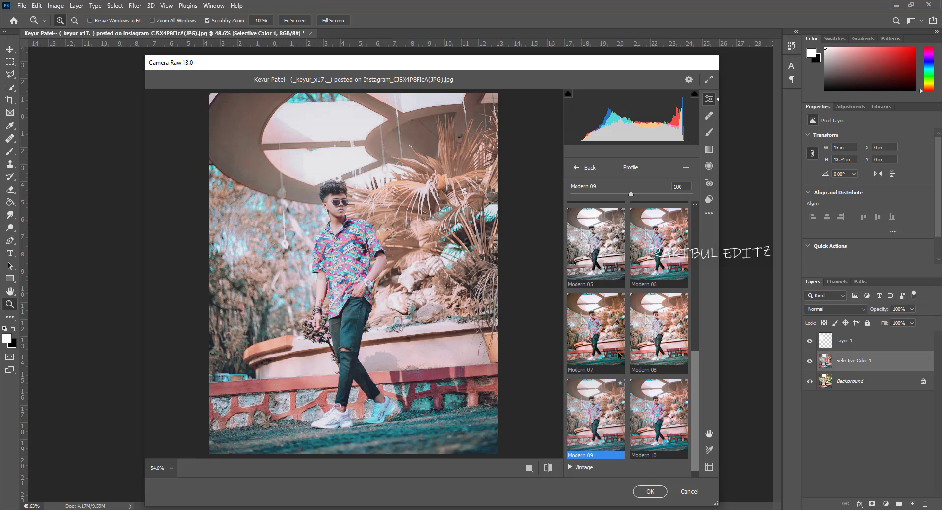
{"action": "left_click_drag", "start_coordinate": [637, 194], "coordinate": [643, 198]}
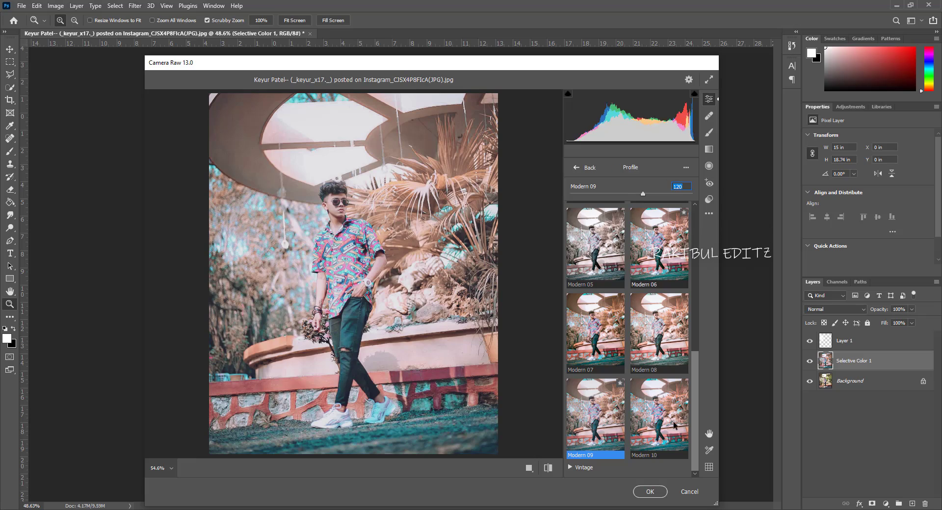
{"action": "left_click", "coordinate": [659, 494]}
Merge Layer 1 and Selective Color 1 into a single Layer 1 above Background.
{"action": "left_click", "coordinate": [442, 269]}
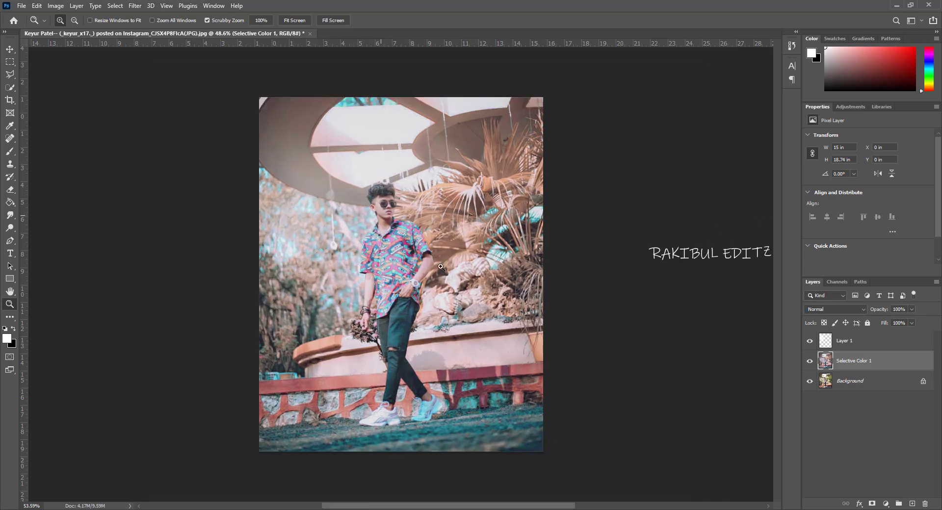
{"action": "left_click_drag", "start_coordinate": [442, 269], "coordinate": [398, 261]}
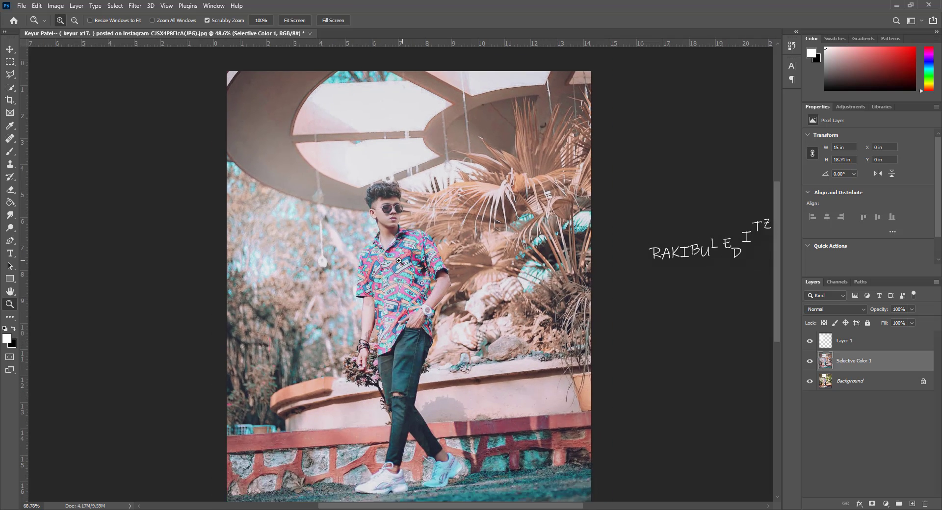
{"action": "right_click", "coordinate": [858, 345]}
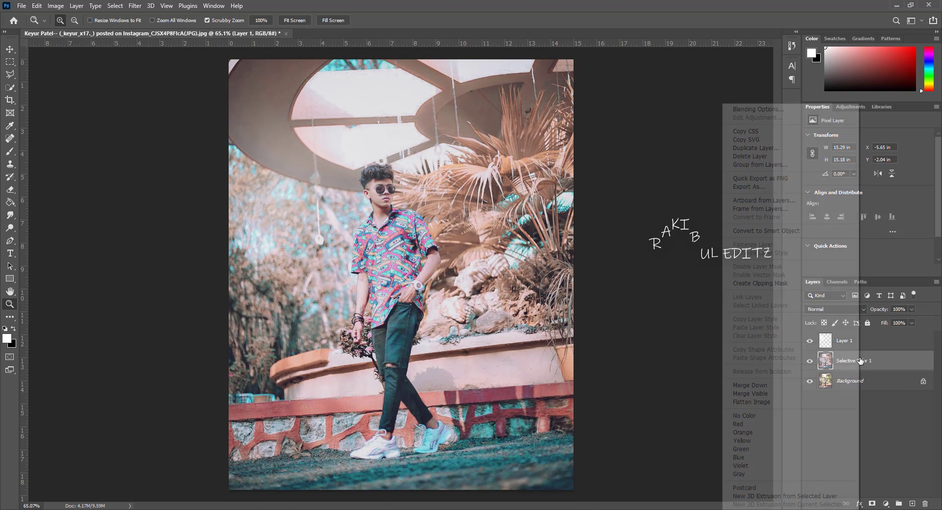
{"action": "left_click", "coordinate": [868, 363], "text": "shift"}
{"action": "right_click", "coordinate": [868, 364]}
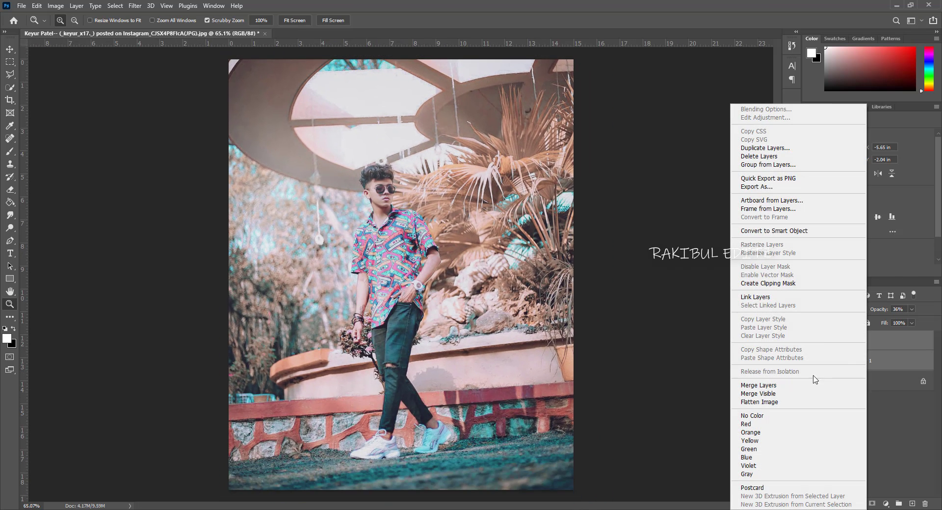
{"action": "left_click", "coordinate": [816, 385]}
Toggle Layer 1's visibility to compare the graded photo with the original.
{"action": "left_click", "coordinate": [810, 341]}
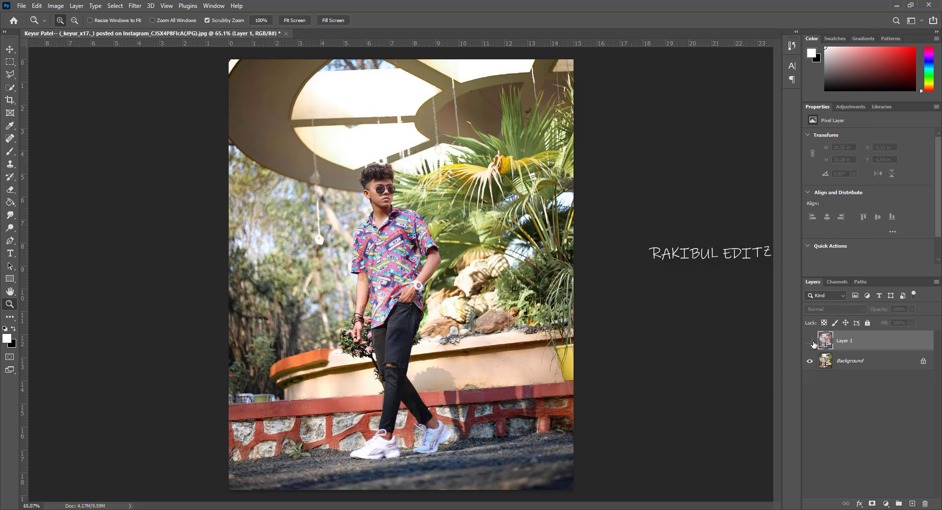
{"action": "left_click", "coordinate": [810, 341]}
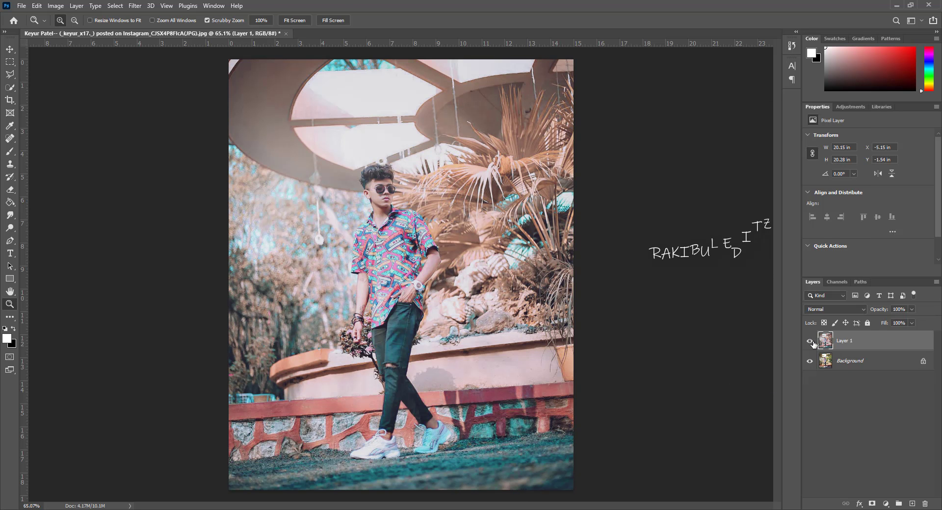
{"action": "left_click", "coordinate": [811, 341]}
{"action": "left_click", "coordinate": [810, 341]}
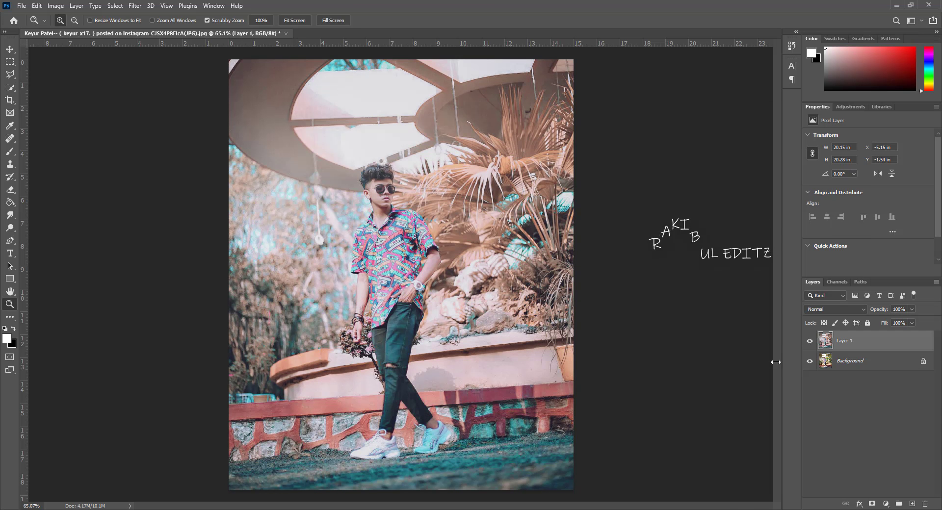